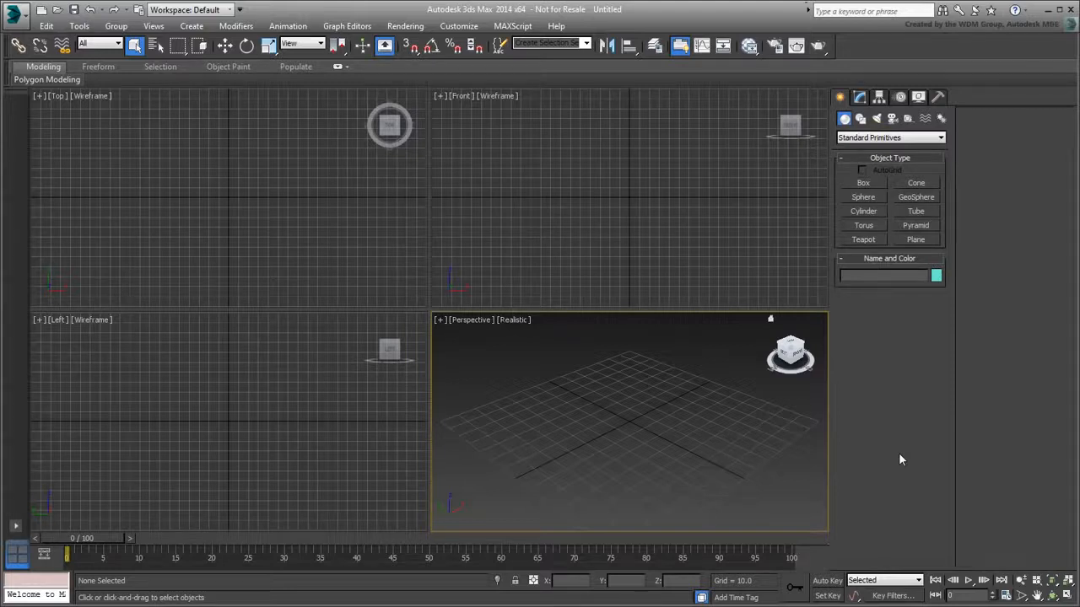
Reset the scene to a fresh default file and confirm the reset
left_click(13, 15)
left_click(48, 76)
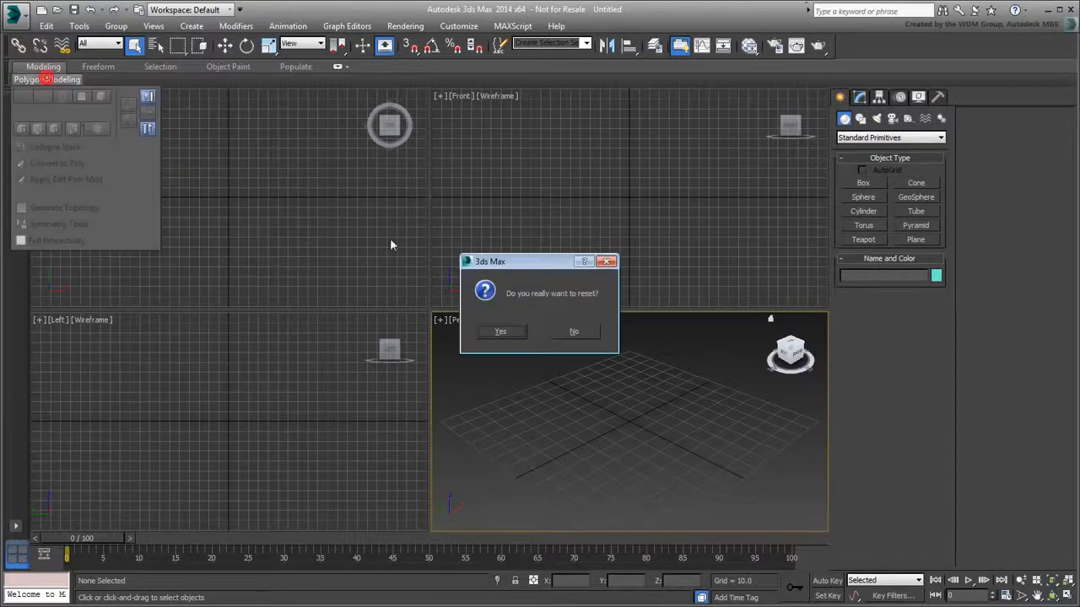
left_click(504, 332)
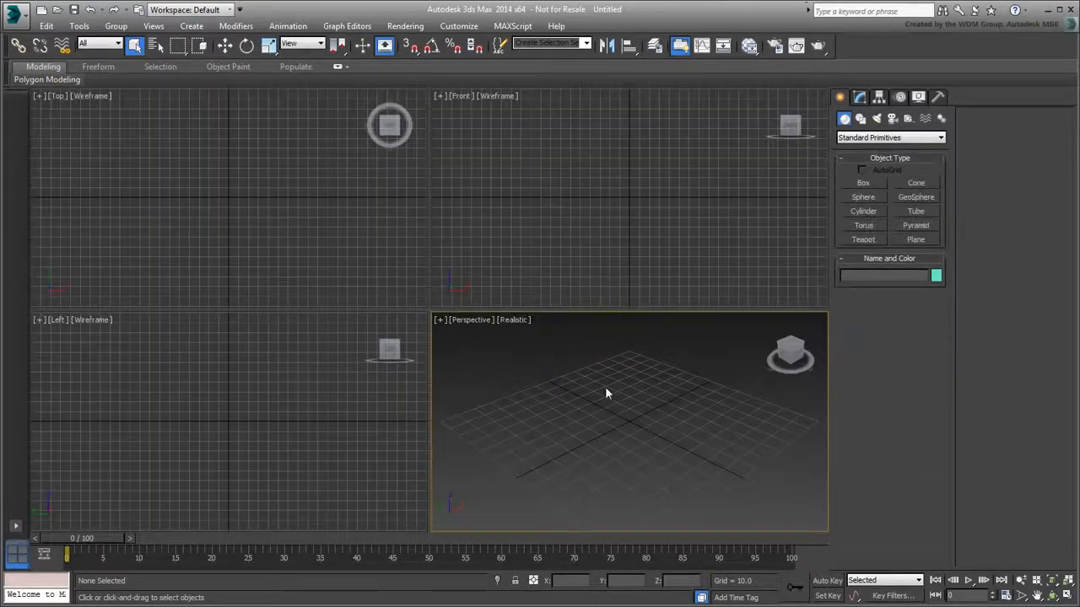
Review the system unit scale, keeping it in inches, and set the display units to metric meters
left_click(458, 25)
left_click(512, 207)
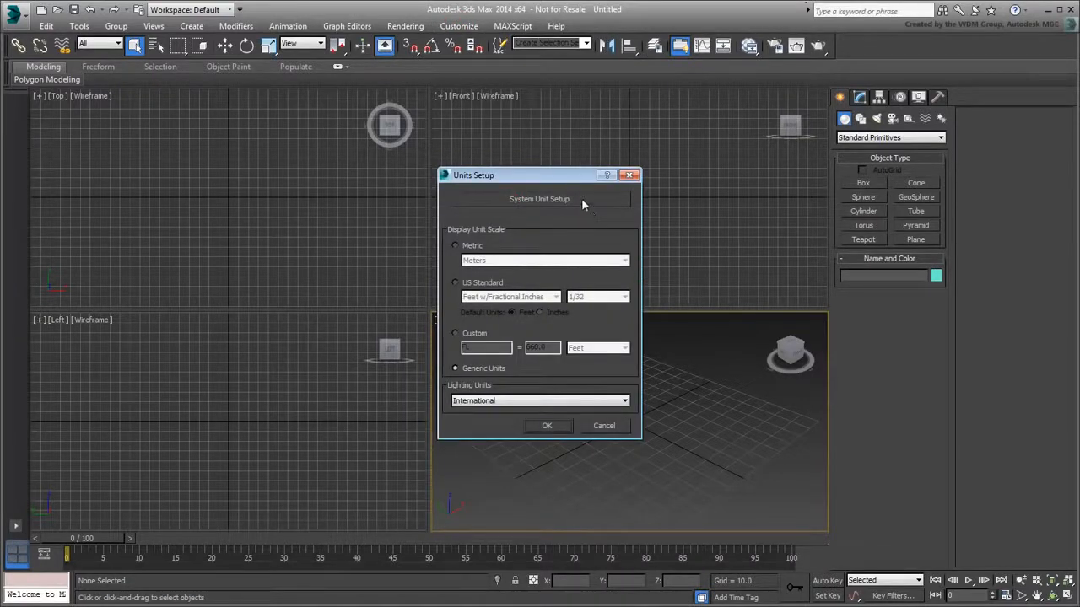
left_click(581, 199)
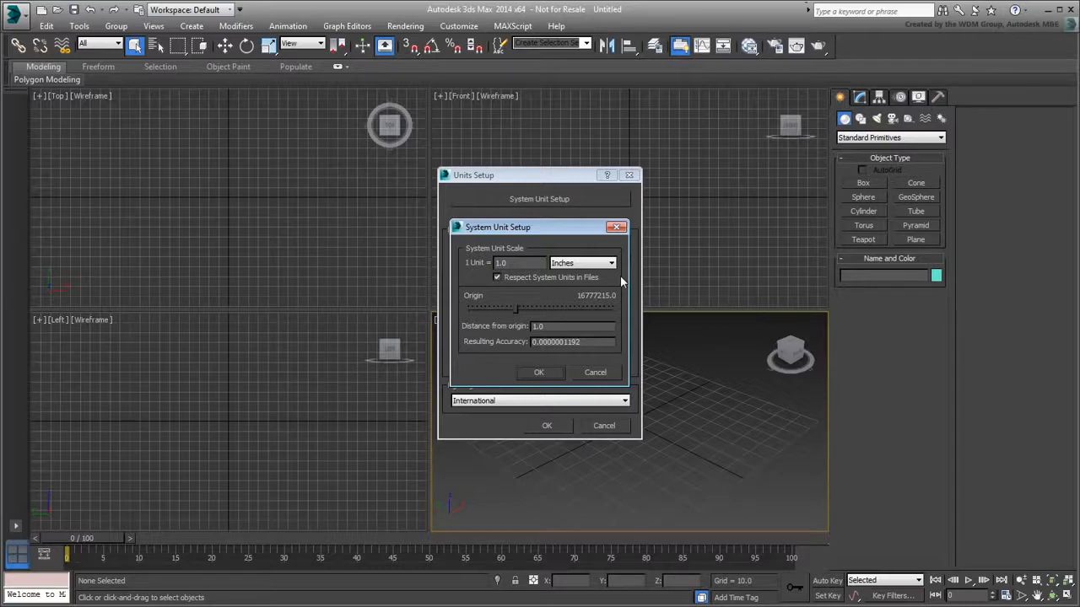
left_click(540, 374)
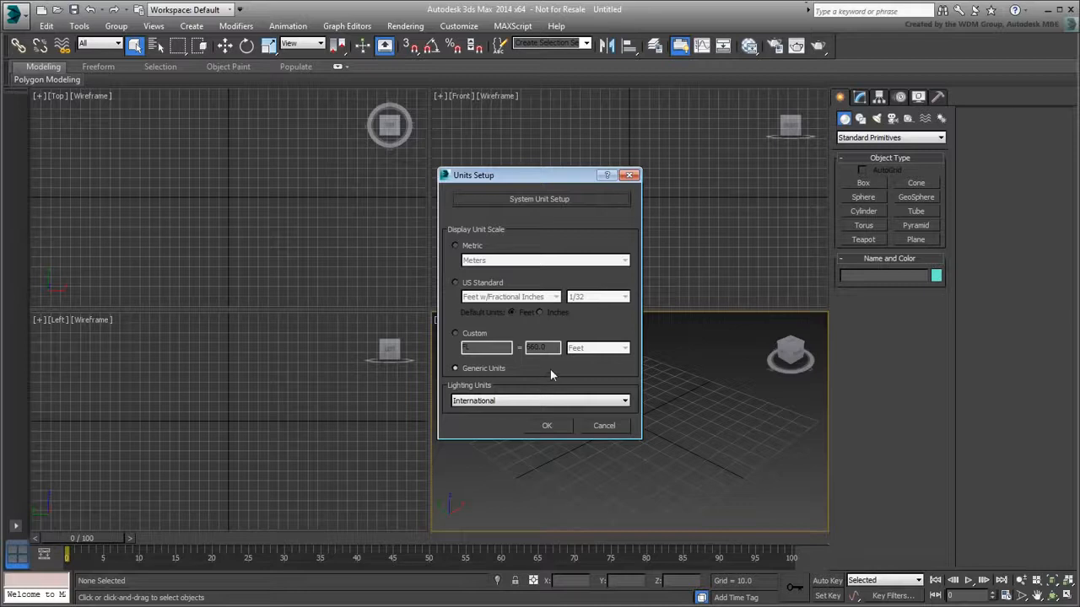
left_click(456, 245)
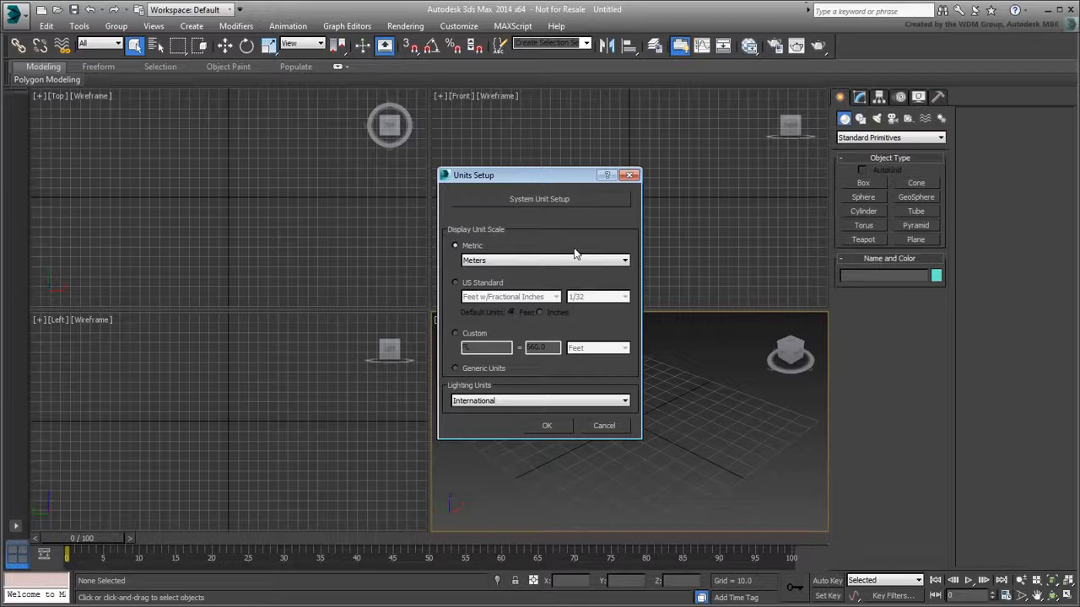
left_click(547, 427)
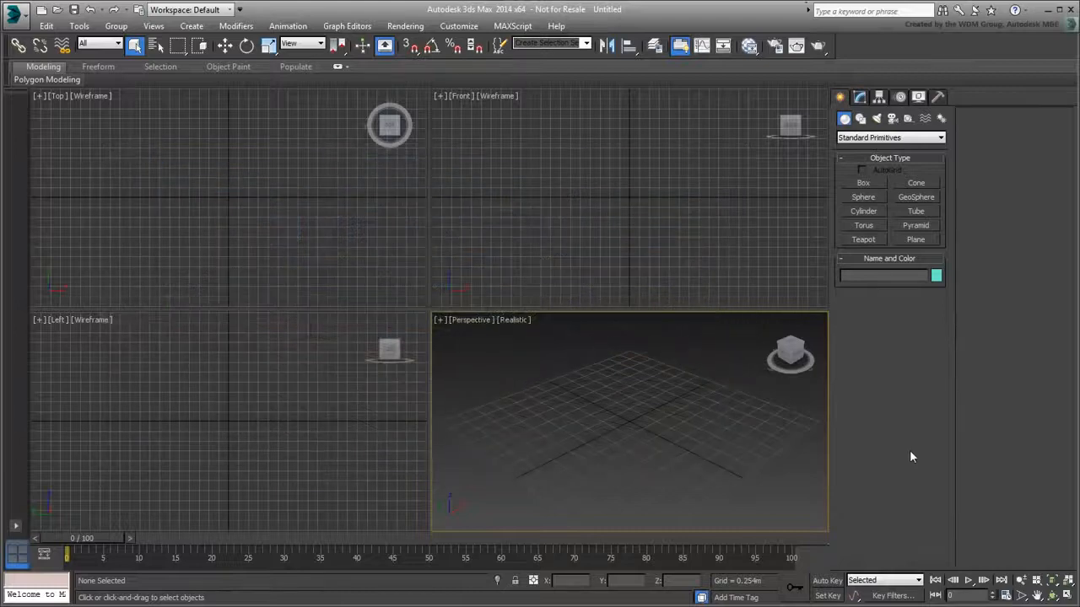
Set the render output size to the HDTV (video) format with a width of 960
left_click(773, 49)
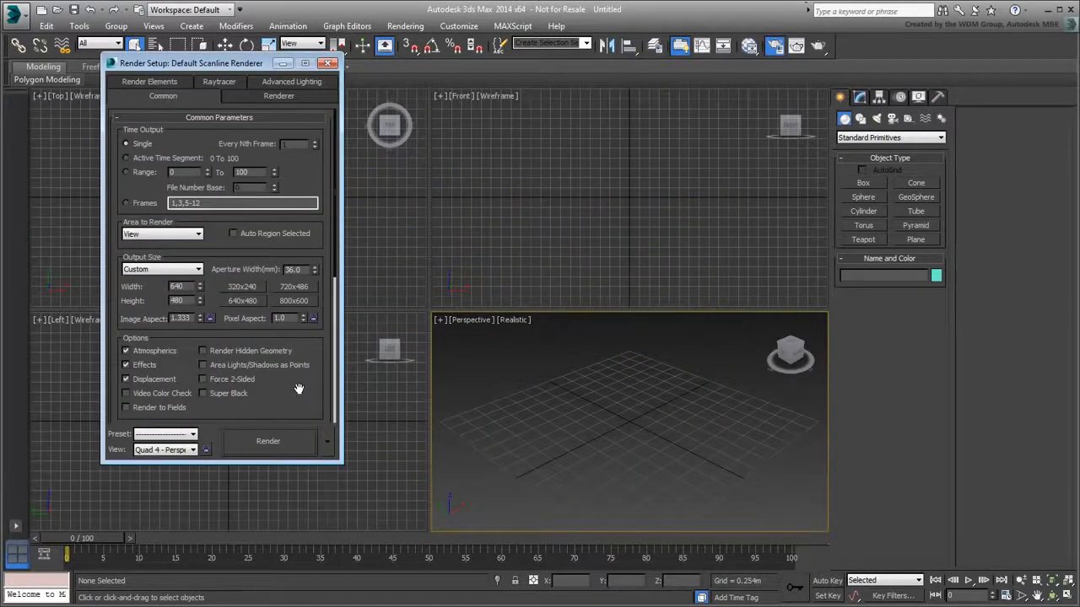
left_click(199, 269)
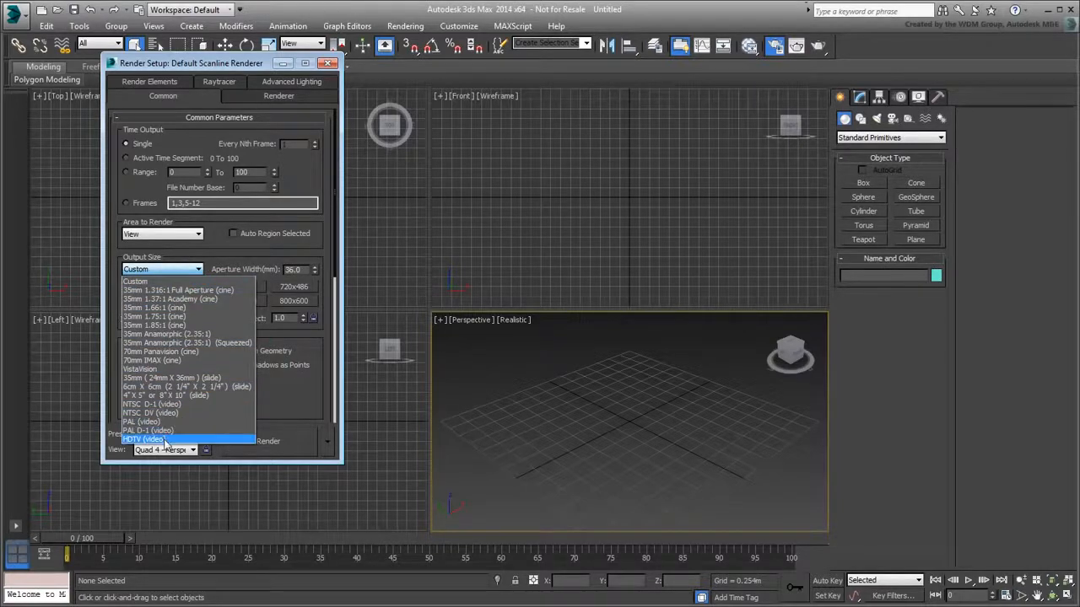
left_click(148, 440)
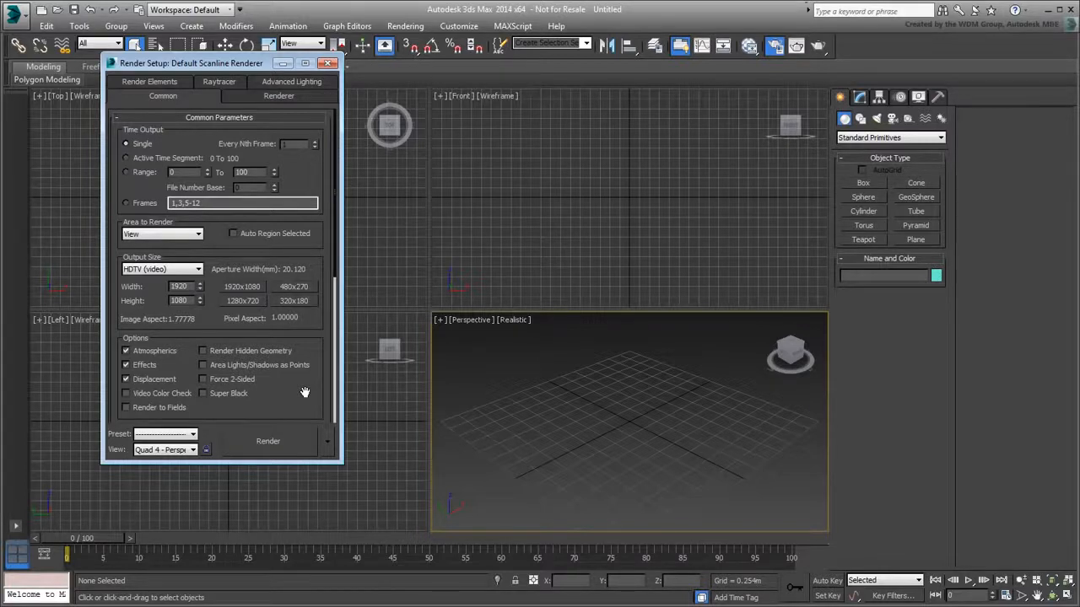
left_click(242, 300)
double_click(175, 287)
type("960")
key("Return")
left_click(314, 384)
left_click(328, 64)
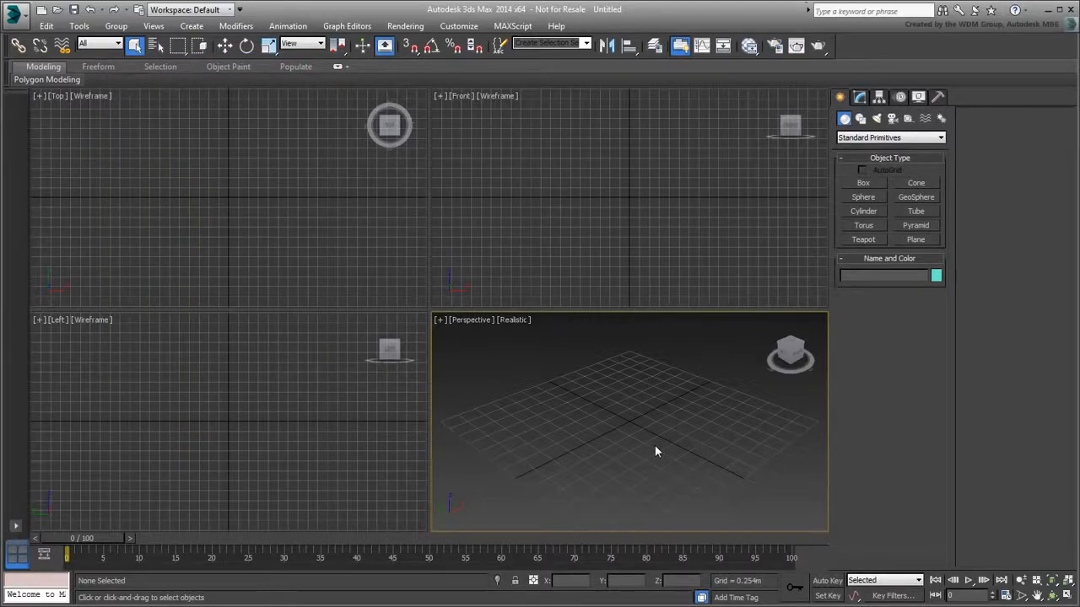
Assign Background.jpg as a bitmap environment map and test-render the Perspective view
left_click(405, 25)
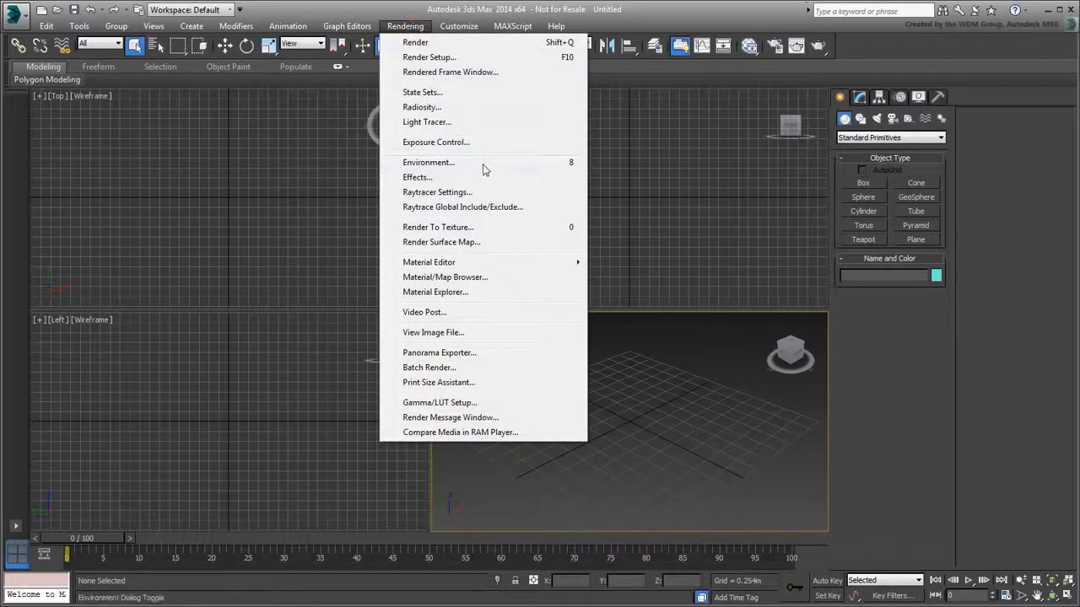
key("8")
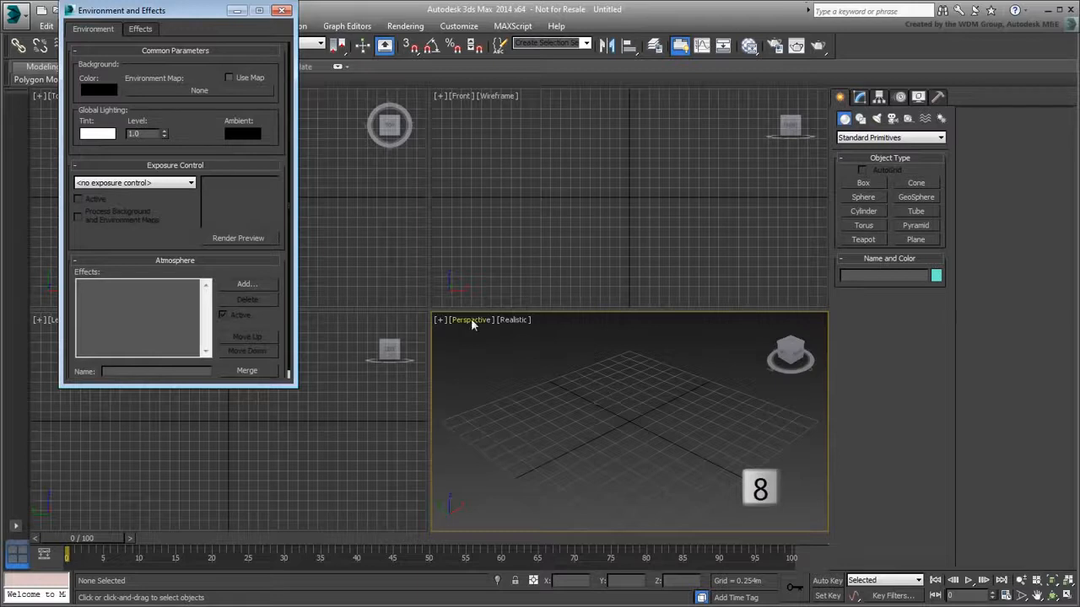
left_click_drag(176, 13, 229, 131)
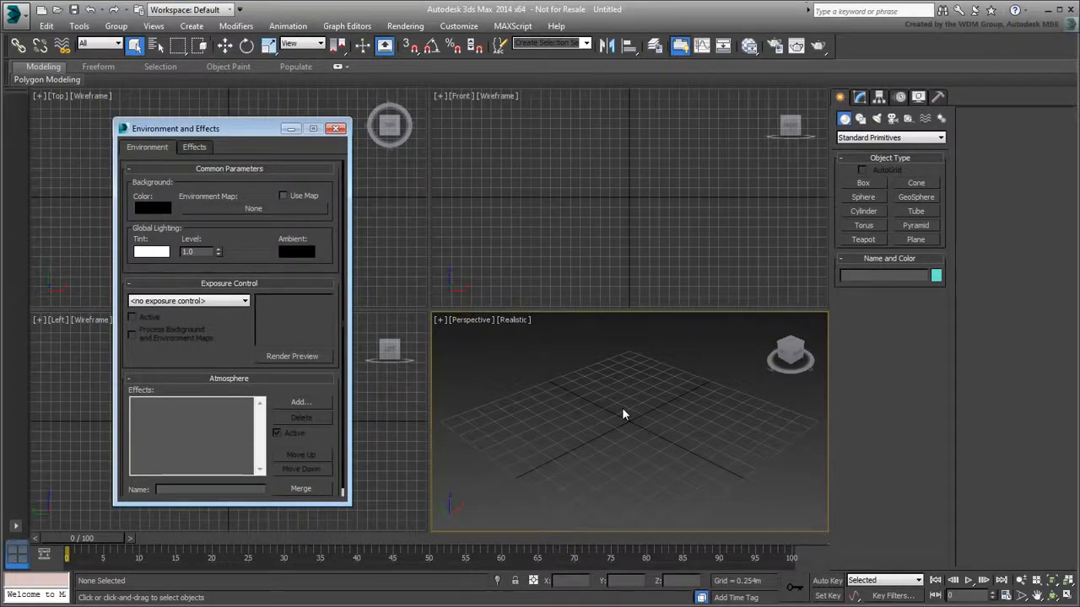
left_click(271, 210)
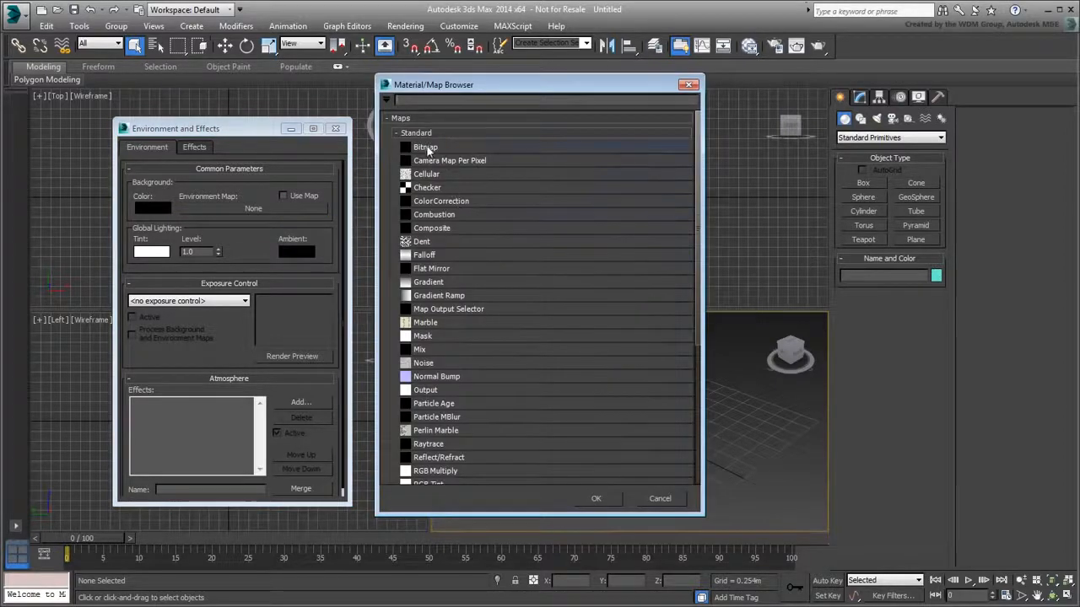
left_click(427, 147)
left_click(594, 499)
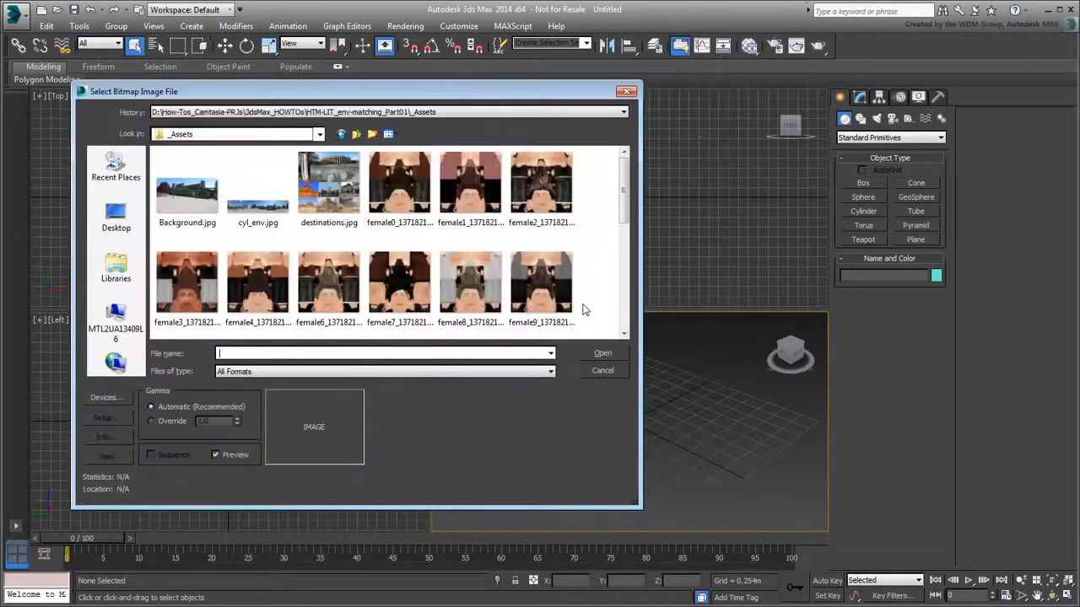
left_click(190, 203)
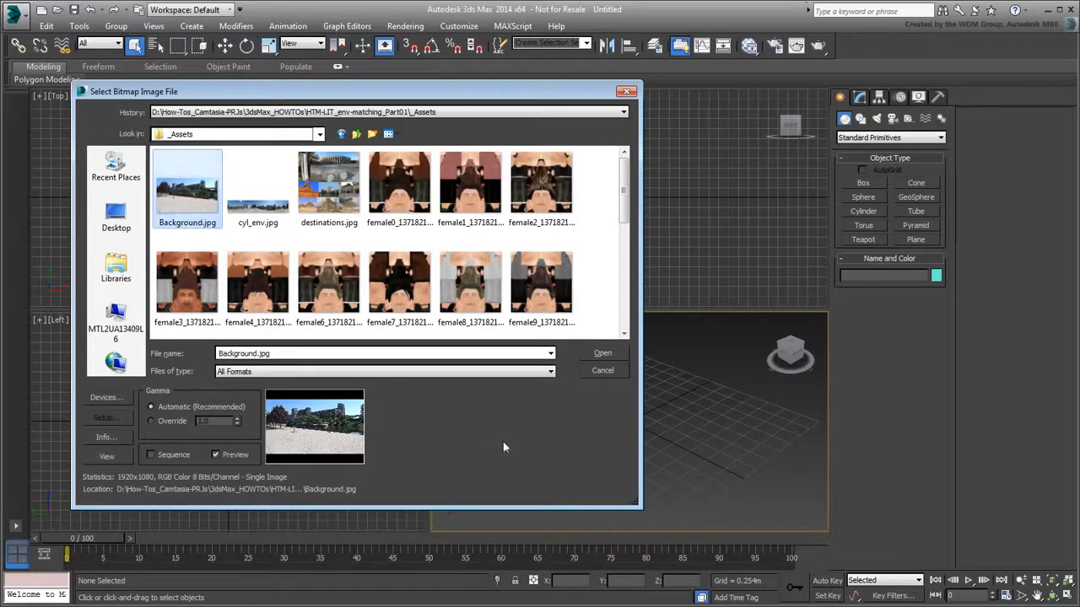
left_click(601, 355)
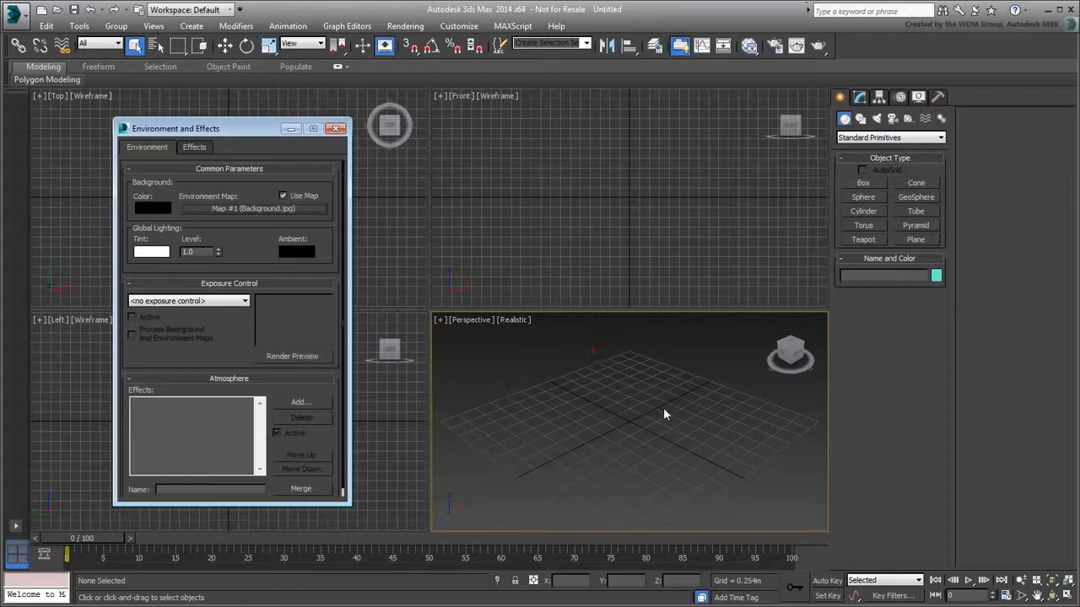
left_click(818, 45)
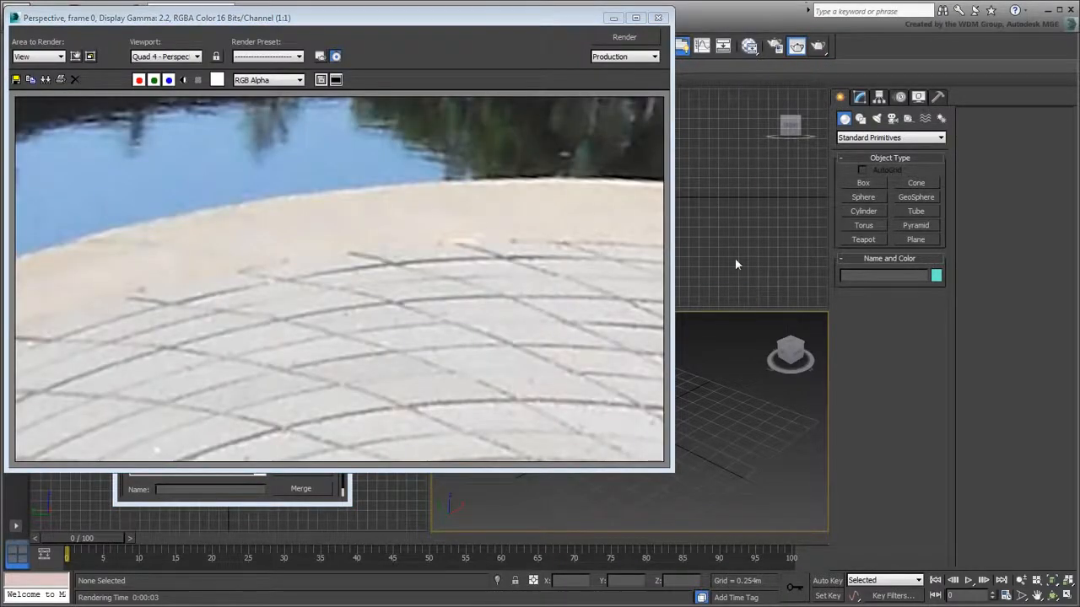
left_click(658, 17)
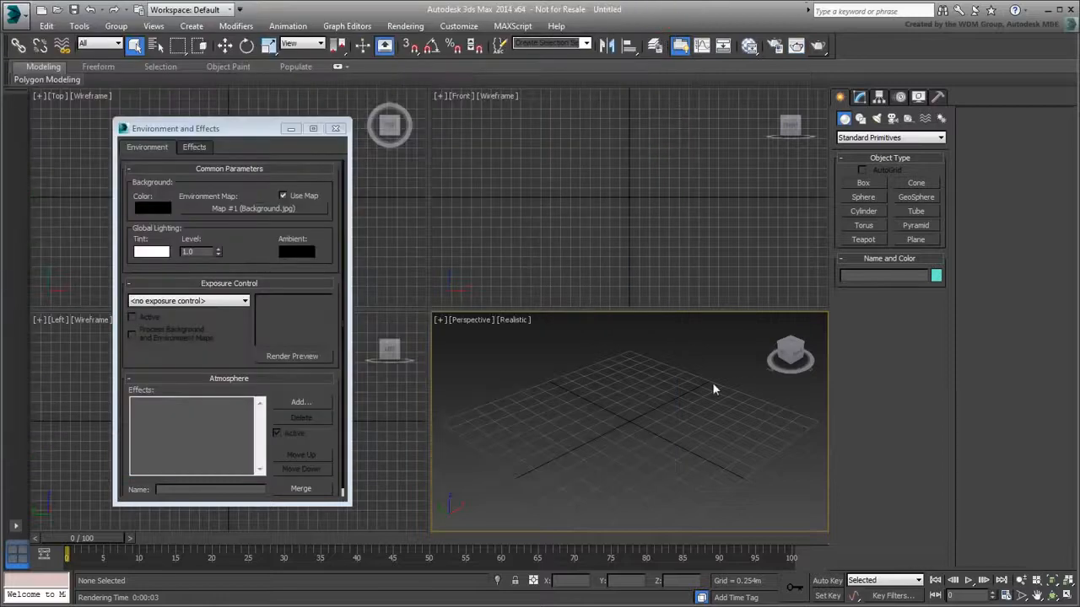
Bring the environment's background map into the Slate Material Editor as a node and display its parameters
left_click(750, 46)
left_click_drag(218, 131, 158, 115)
left_click_drag(176, 190, 621, 273)
left_click(650, 385)
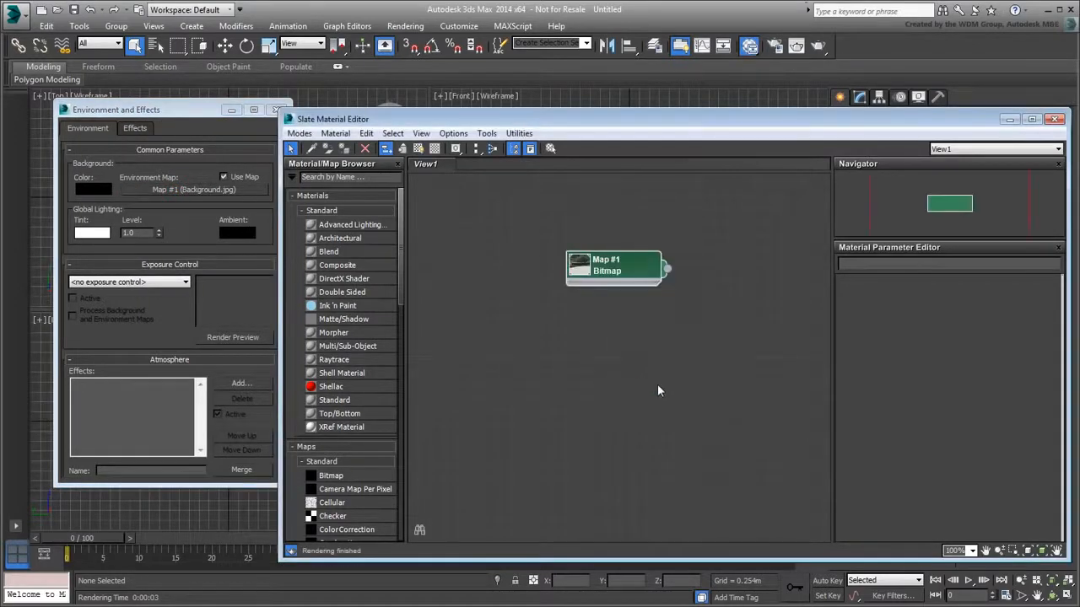
double_click(620, 271)
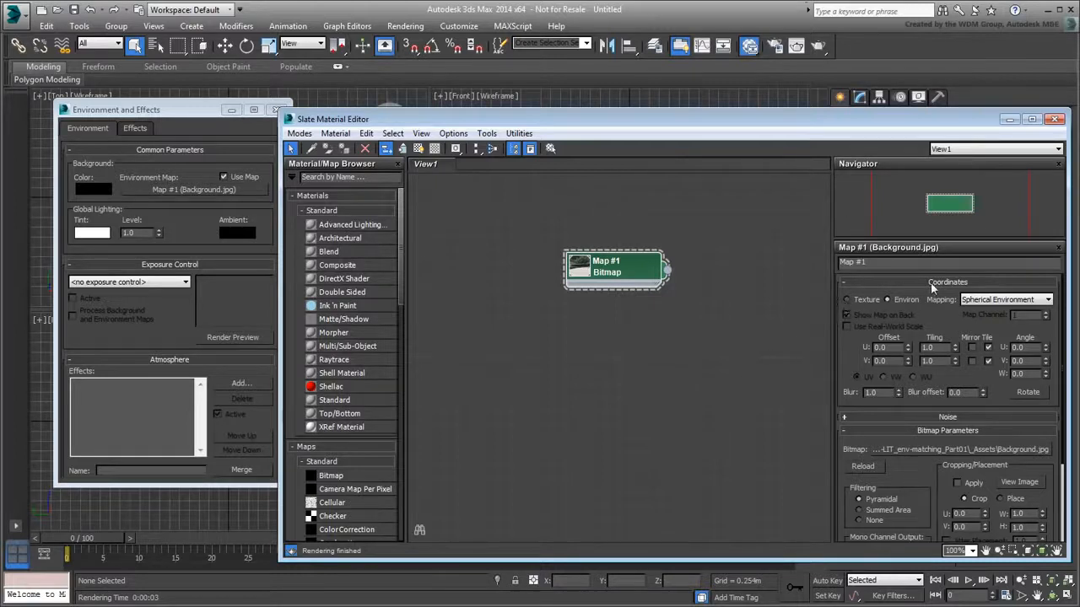
Change the background map's environment mapping to Screen and test-render the Perspective view again
left_click(1046, 300)
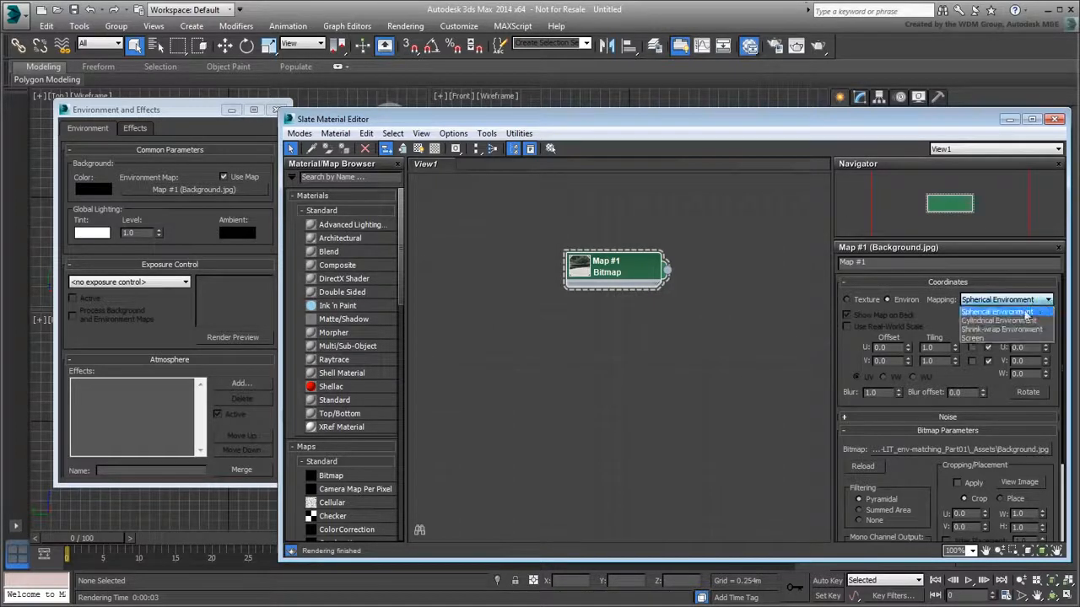
left_click(981, 338)
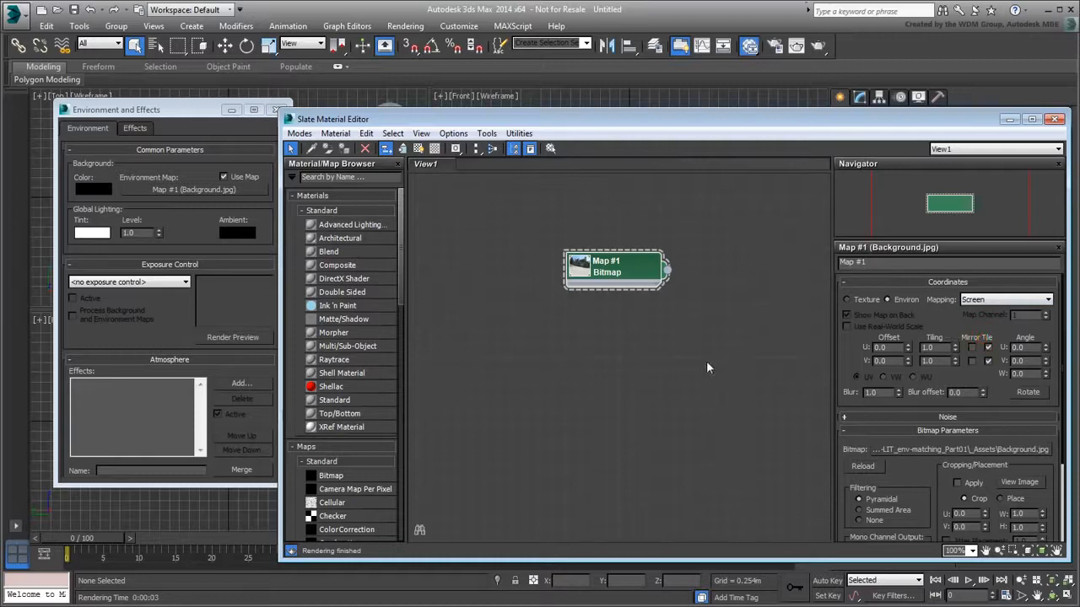
left_click(1054, 119)
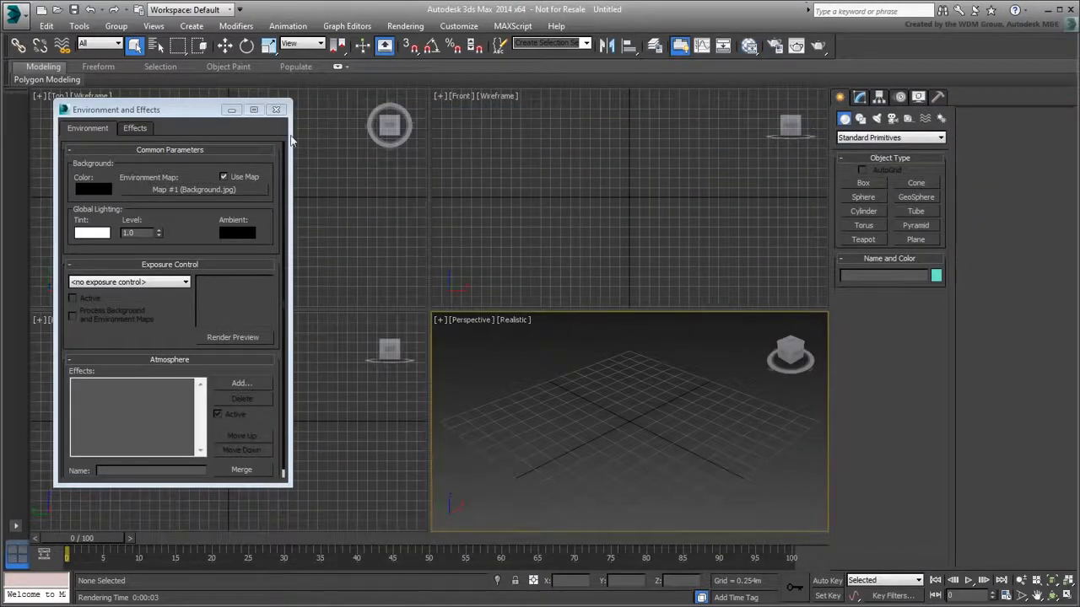
left_click(275, 110)
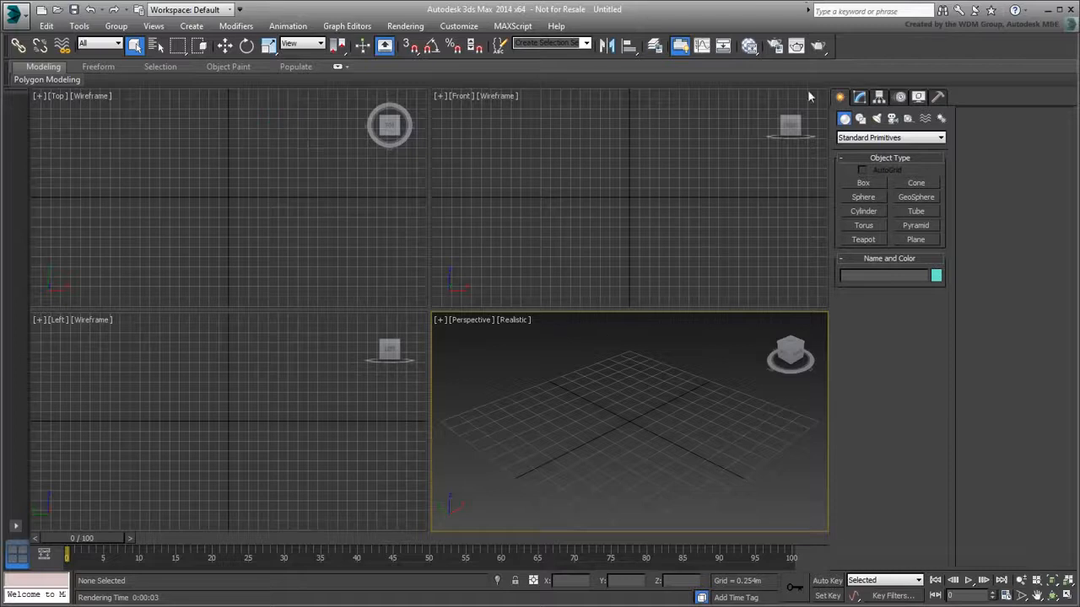
left_click(816, 46)
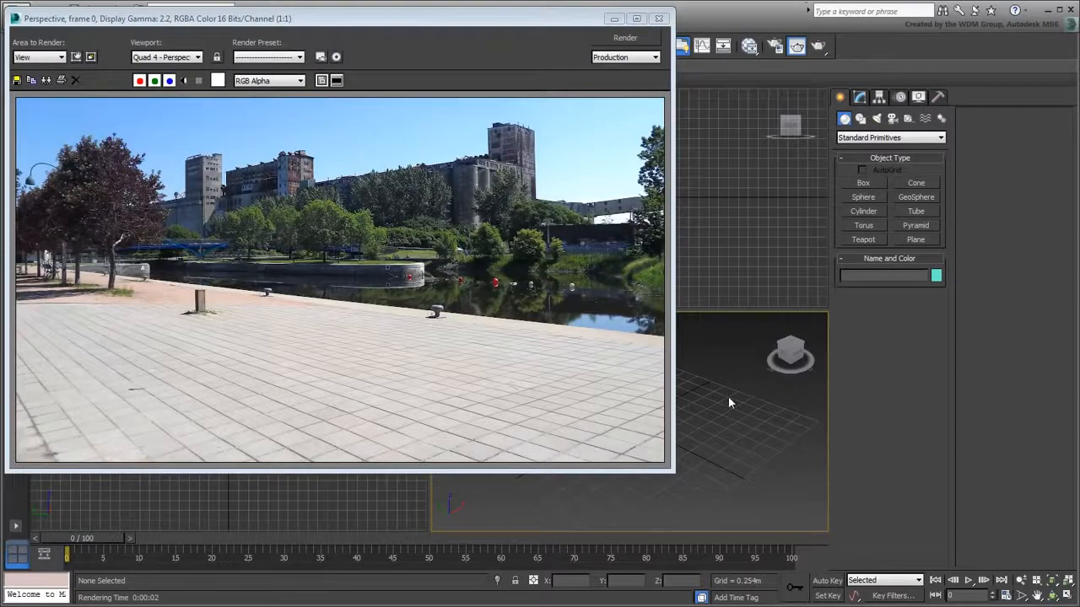
left_click(659, 19)
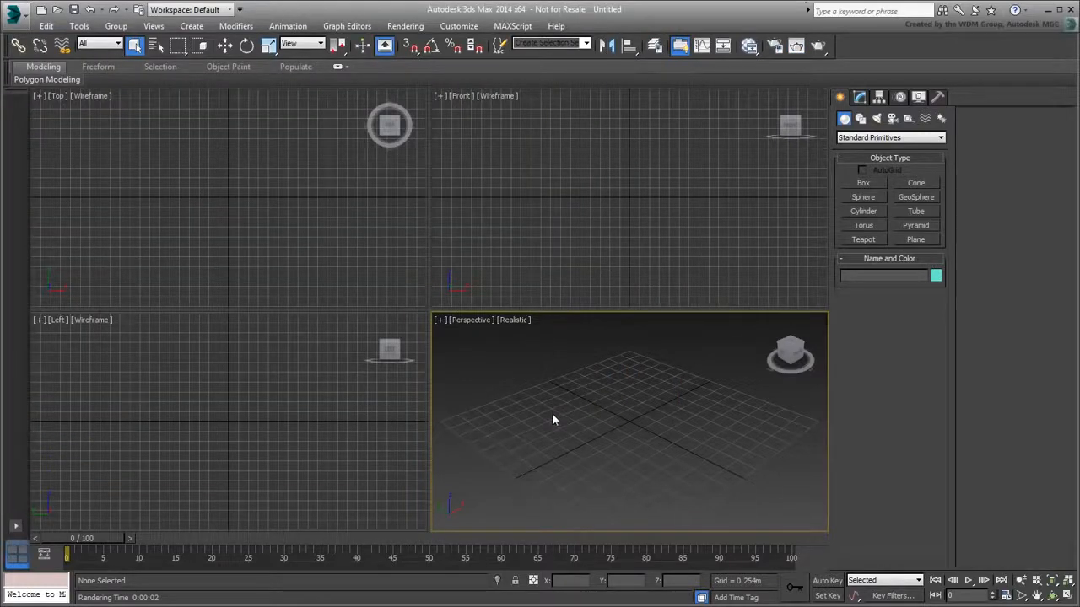
Show the environment background in the Perspective viewport and turn on its safe frames
key("alt+b")
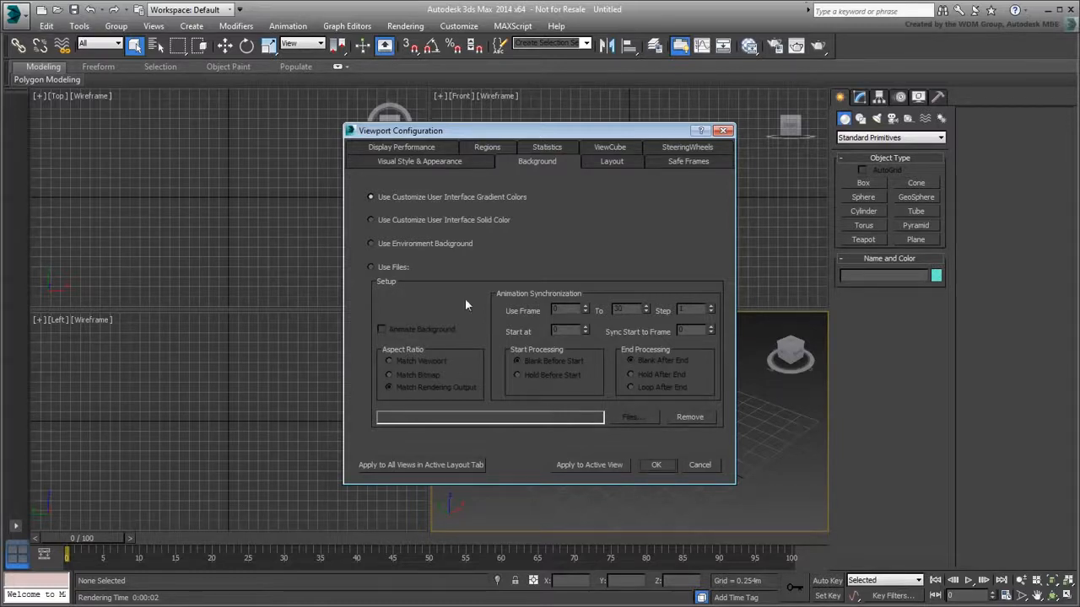
left_click(371, 244)
left_click(656, 467)
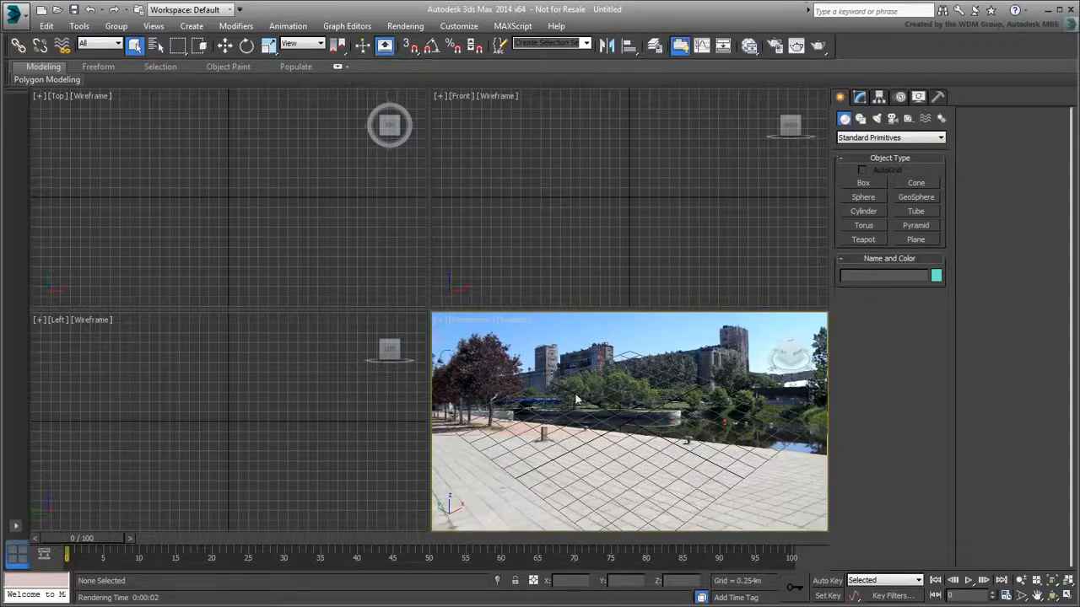
left_click(468, 322)
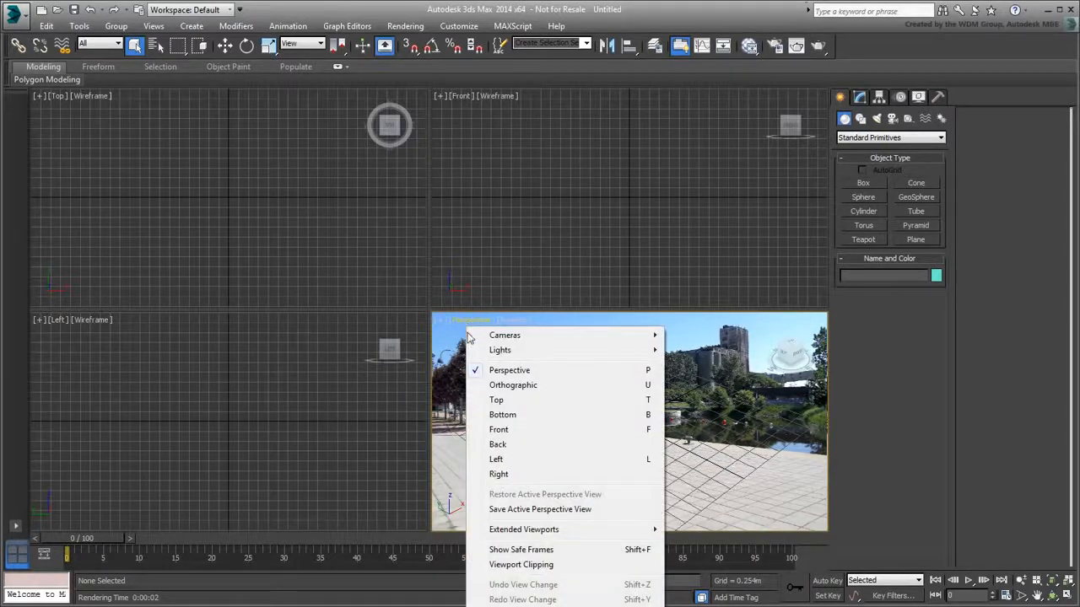
left_click(523, 551)
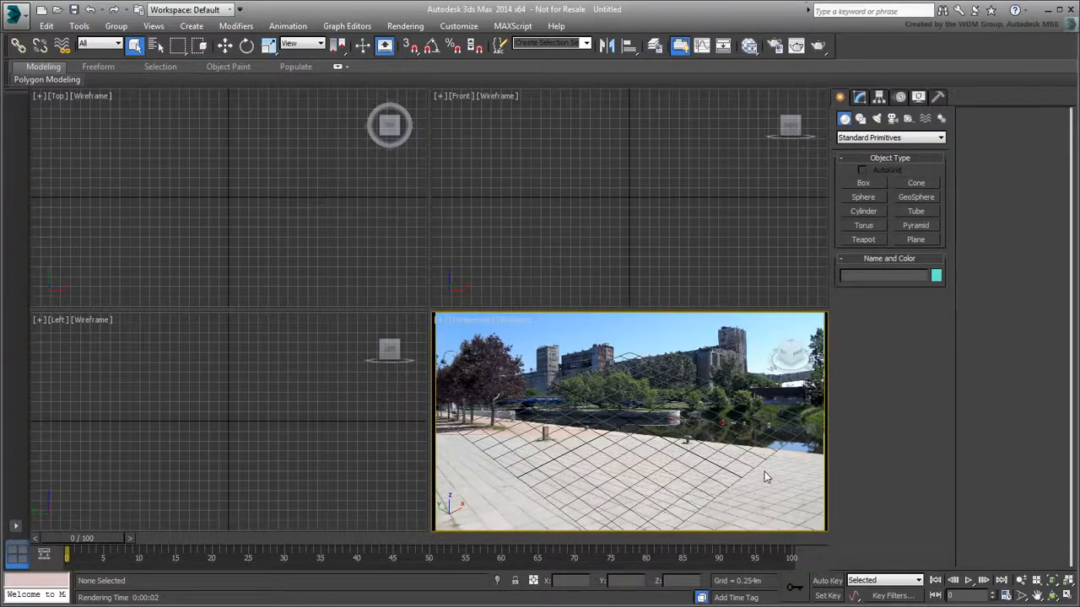
Draw a box around the origin in the Top view, about 2.05 m long, 3.33 m wide and 0.94 m high
key("alt+w")
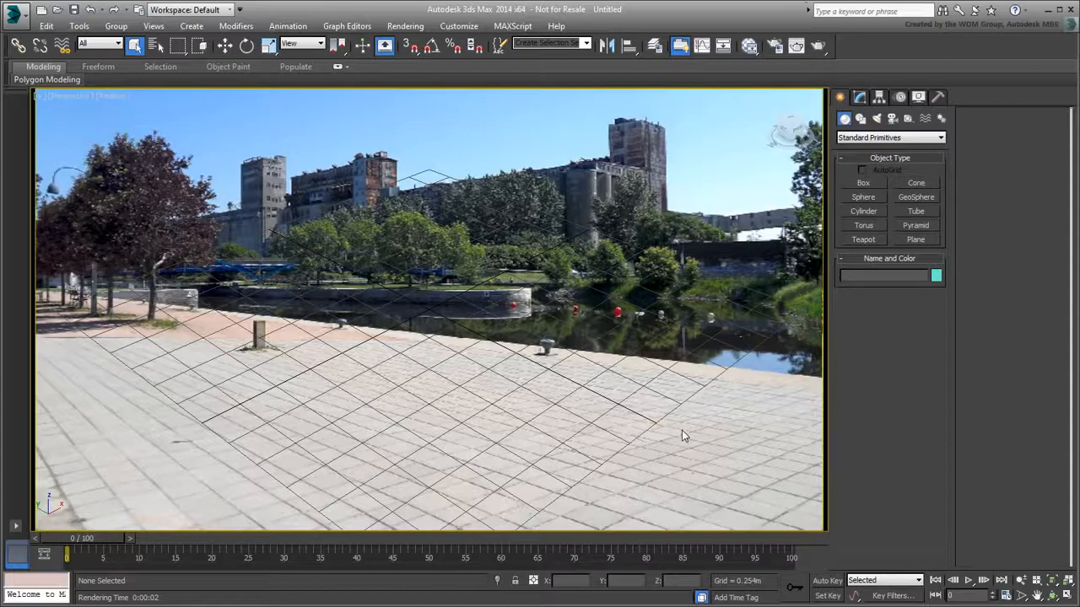
key("alt+w")
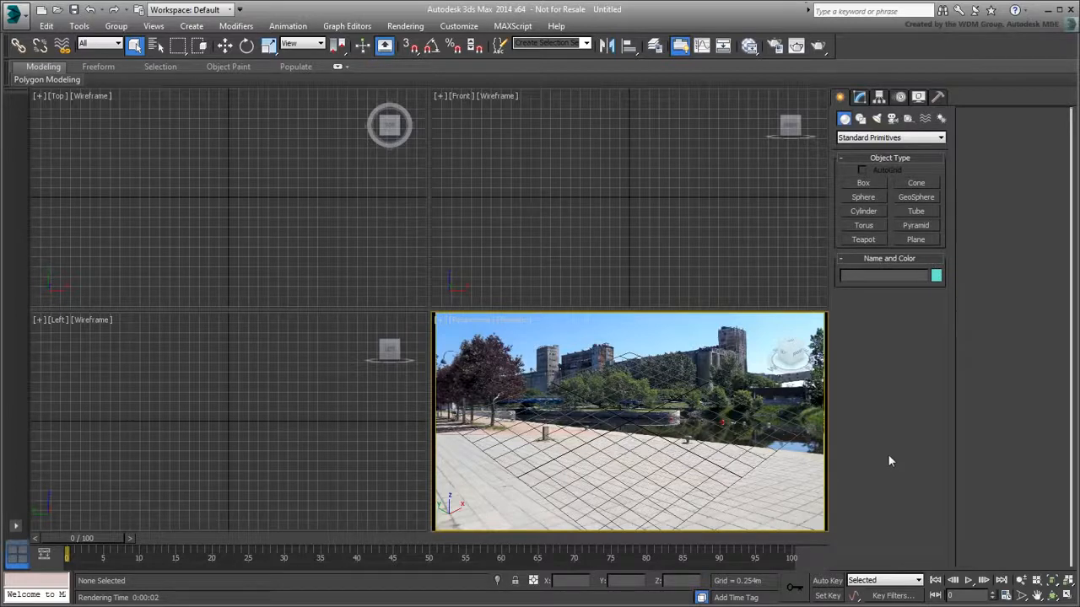
left_click(863, 183)
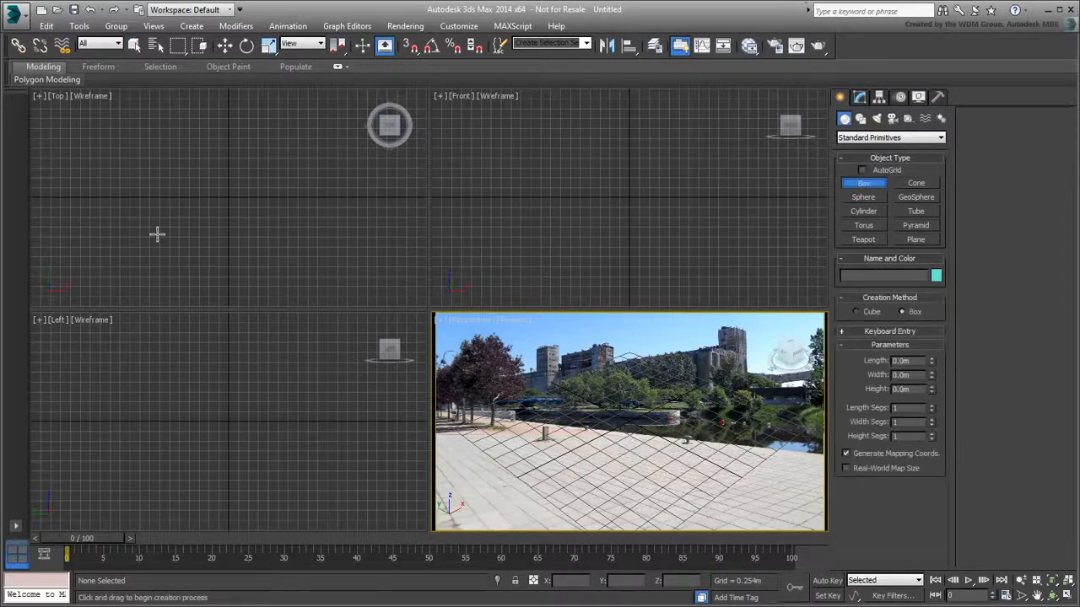
left_click_drag(165, 238, 295, 158)
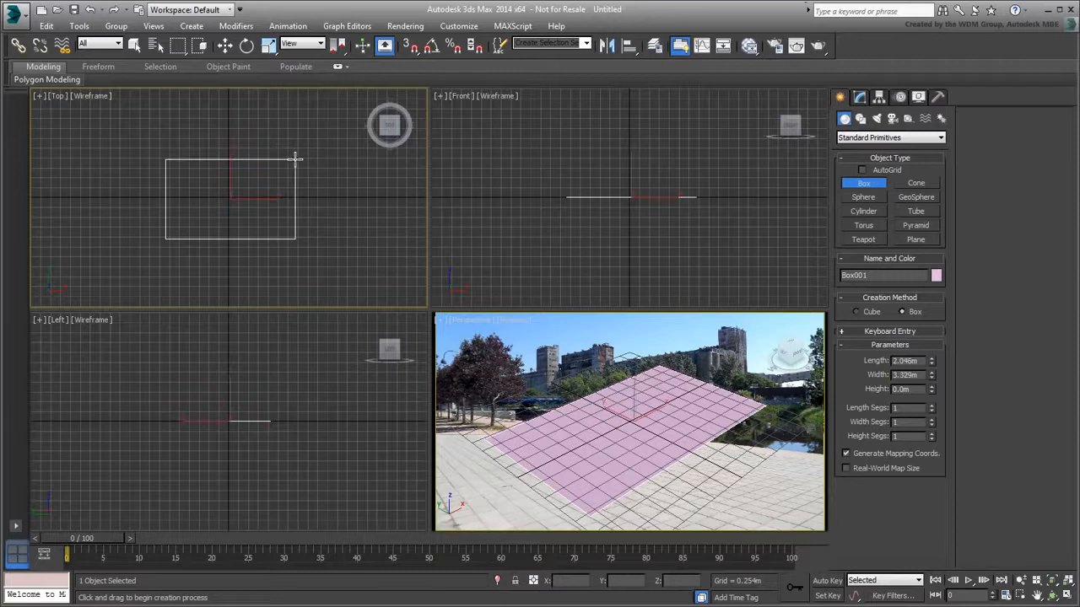
left_click(291, 124)
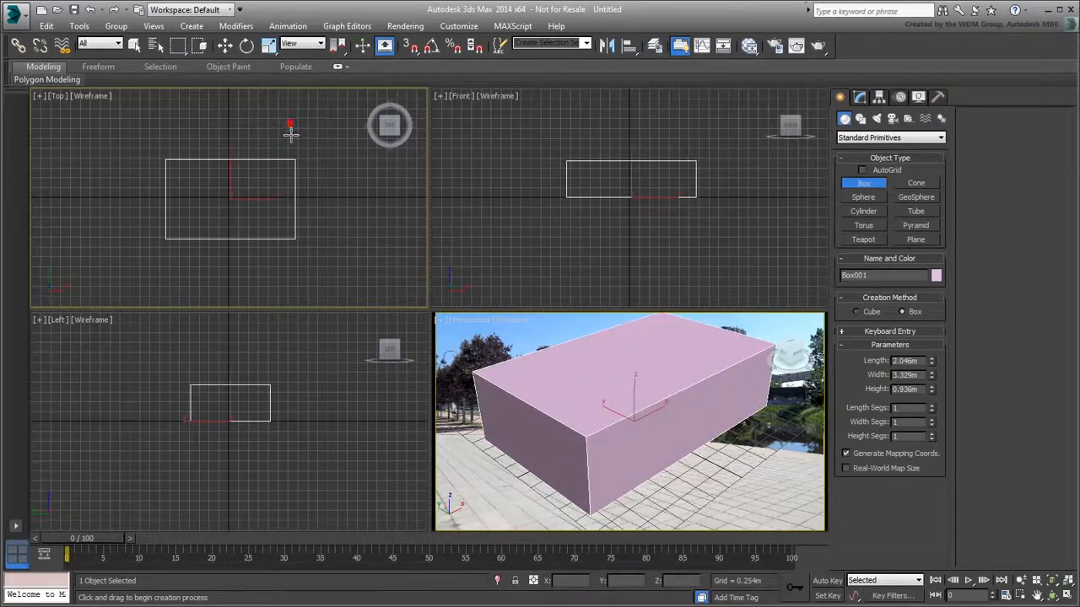
Set the box's length to 3 m, width to 5 m and height to 3 m
double_click(905, 361)
type("3")
key("Tab")
type("5")
key("Tab")
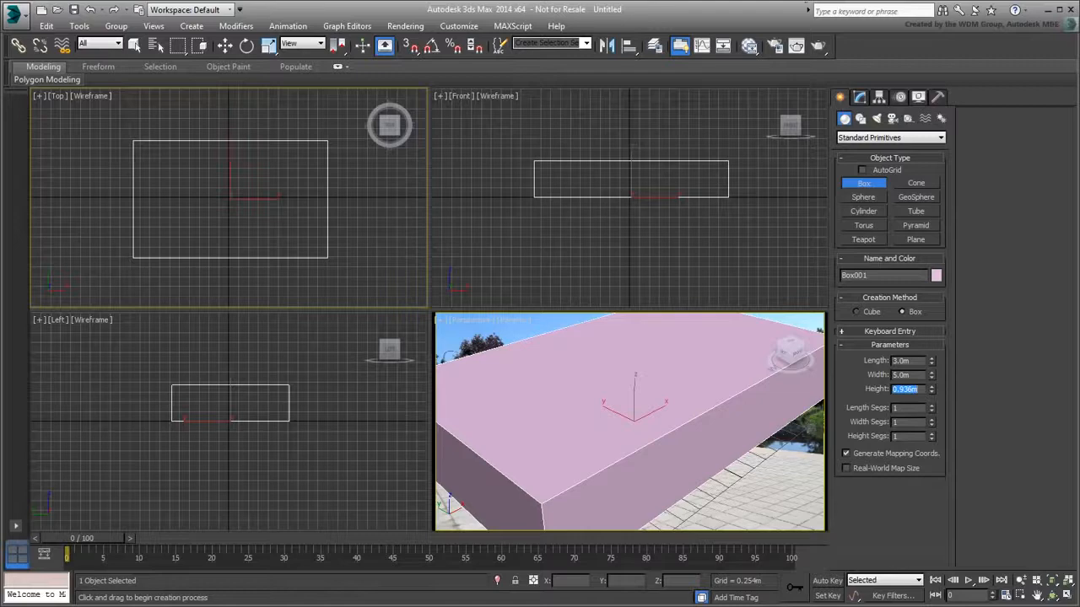
type("3")
key("Return")
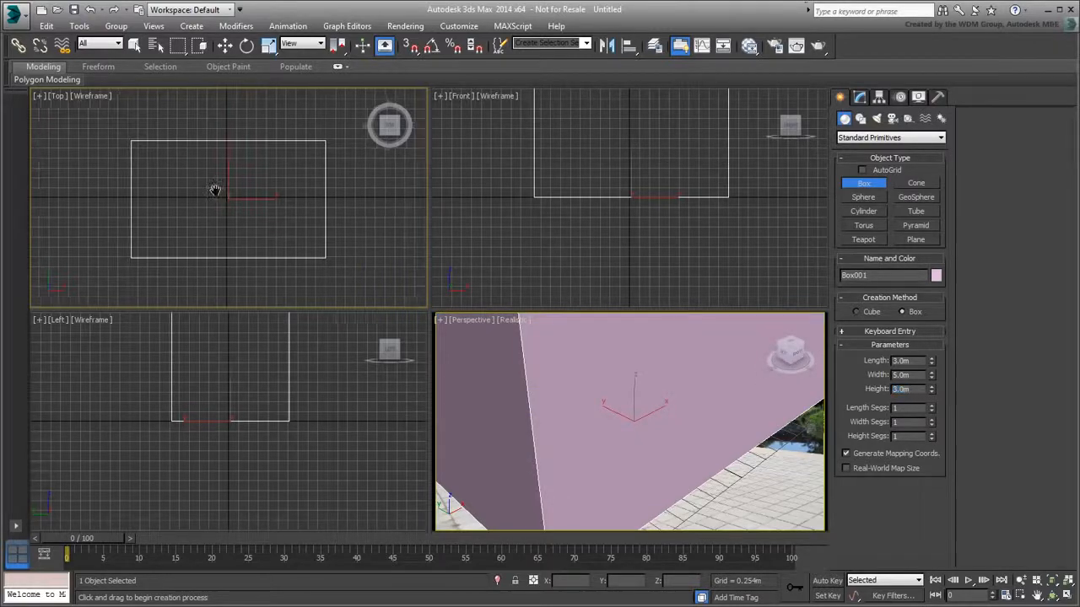
Center the box on the world origin by zeroing its X and Y position
scroll(212, 191, "down", 6)
scroll(254, 422, "down", 3)
scroll(253, 429, "down", 3)
scroll(613, 188, "down", 4)
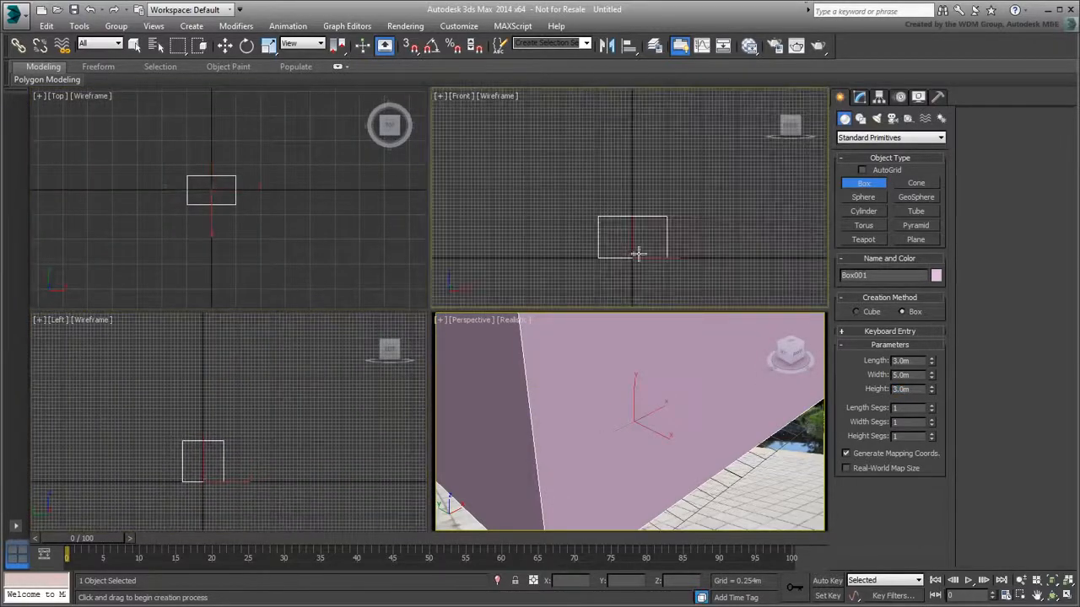
scroll(618, 421, "down", 6)
scroll(618, 437, "up", 3)
right_click(325, 242)
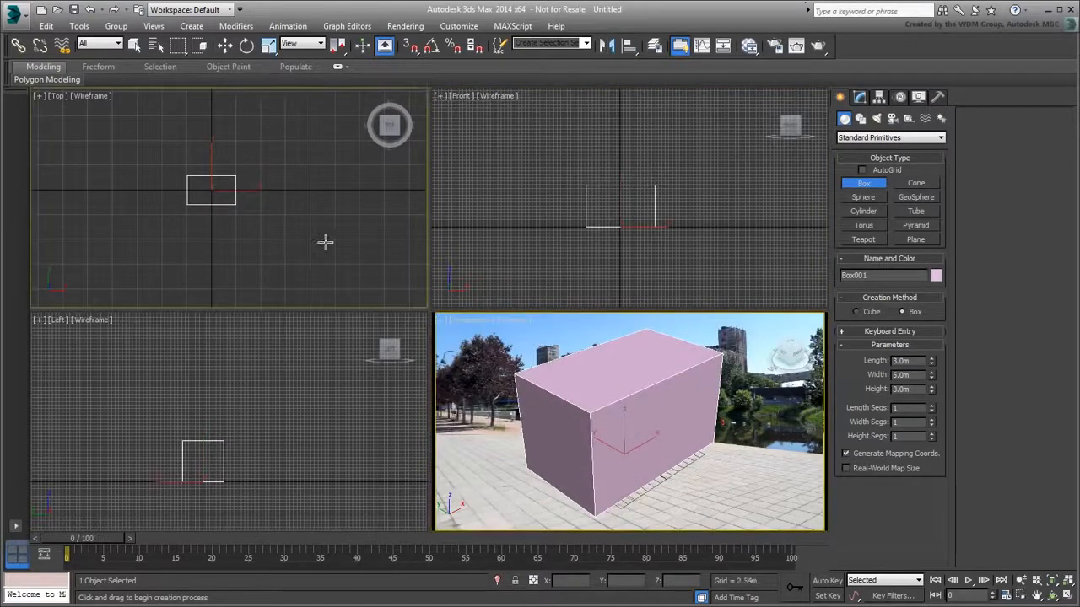
right_click(312, 240)
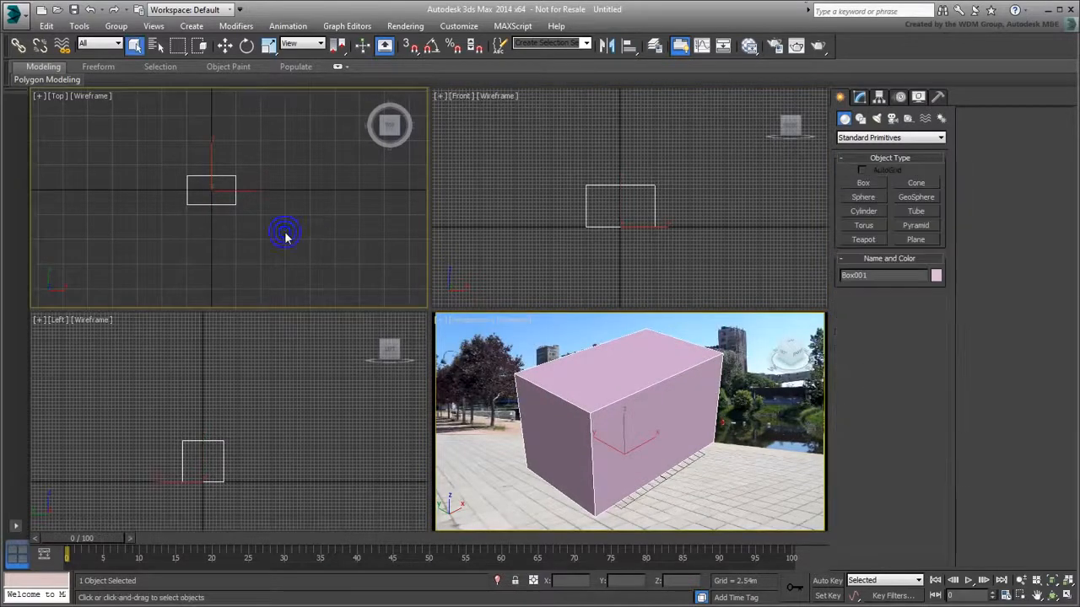
right_click(267, 223)
left_click(277, 239)
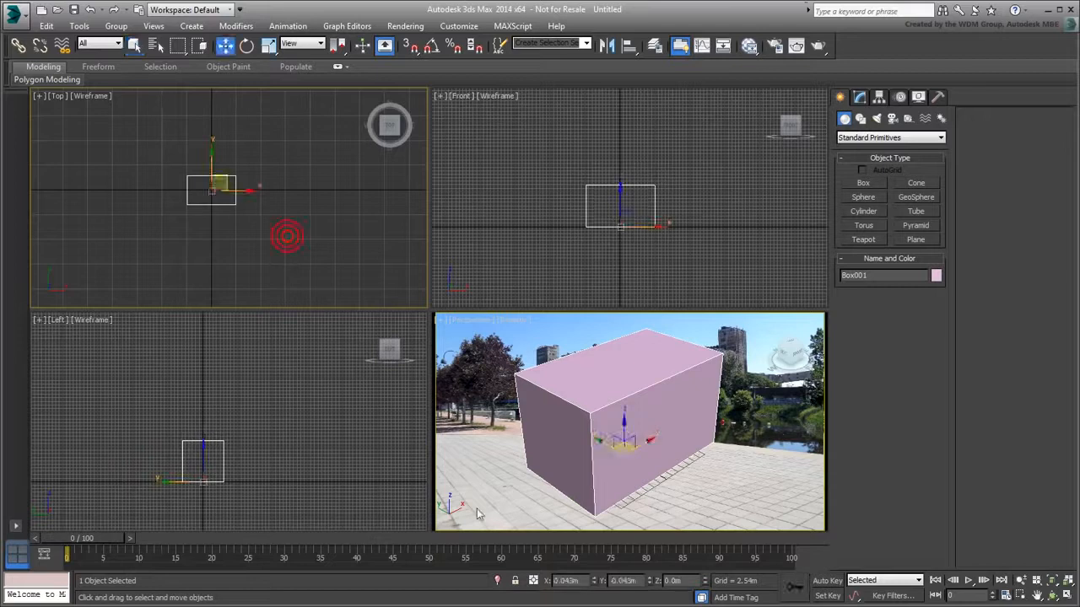
right_click(594, 581)
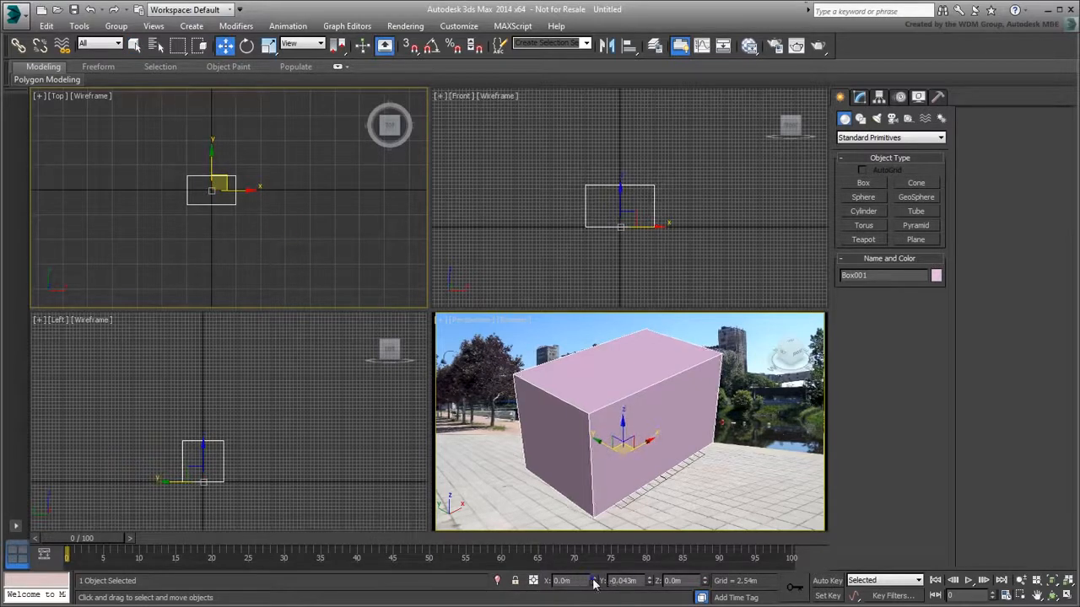
right_click(649, 582)
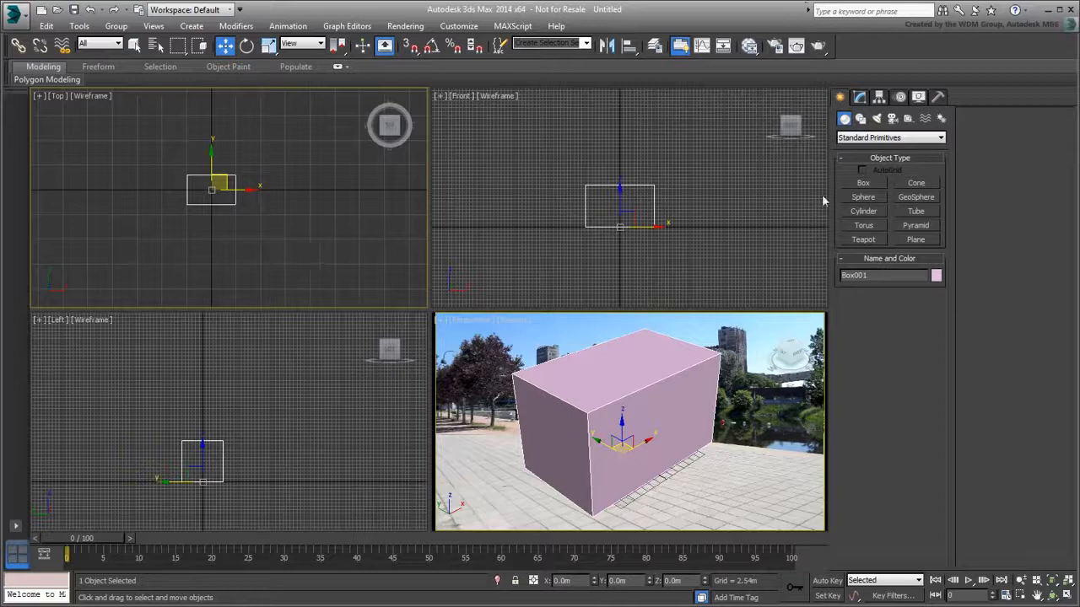
Create a ground plane around the box in the Top view and set its length and width to 12 m
left_click(915, 240)
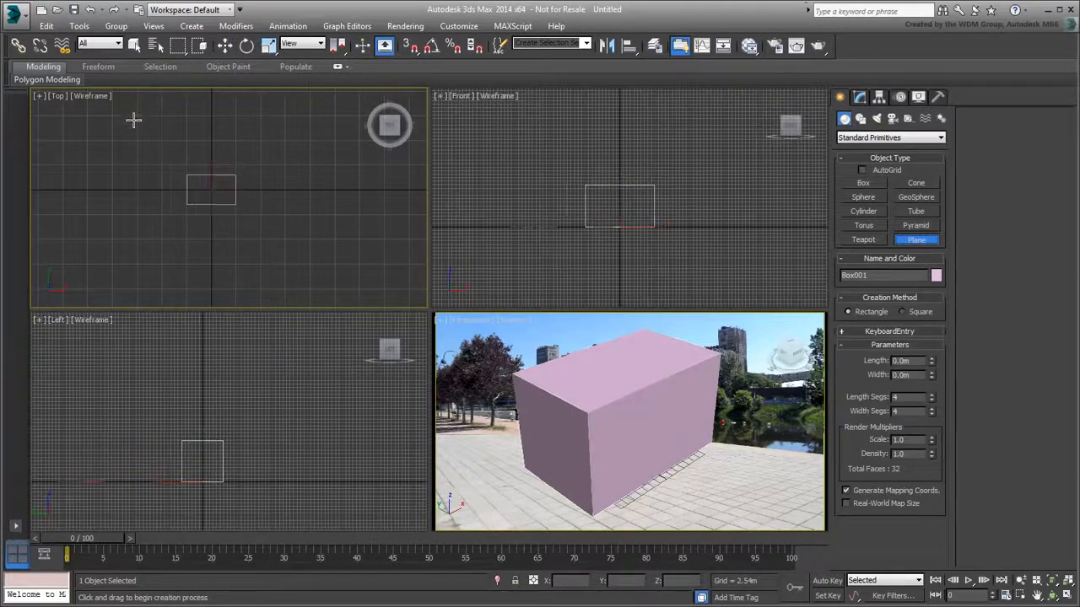
left_click_drag(133, 121, 287, 263)
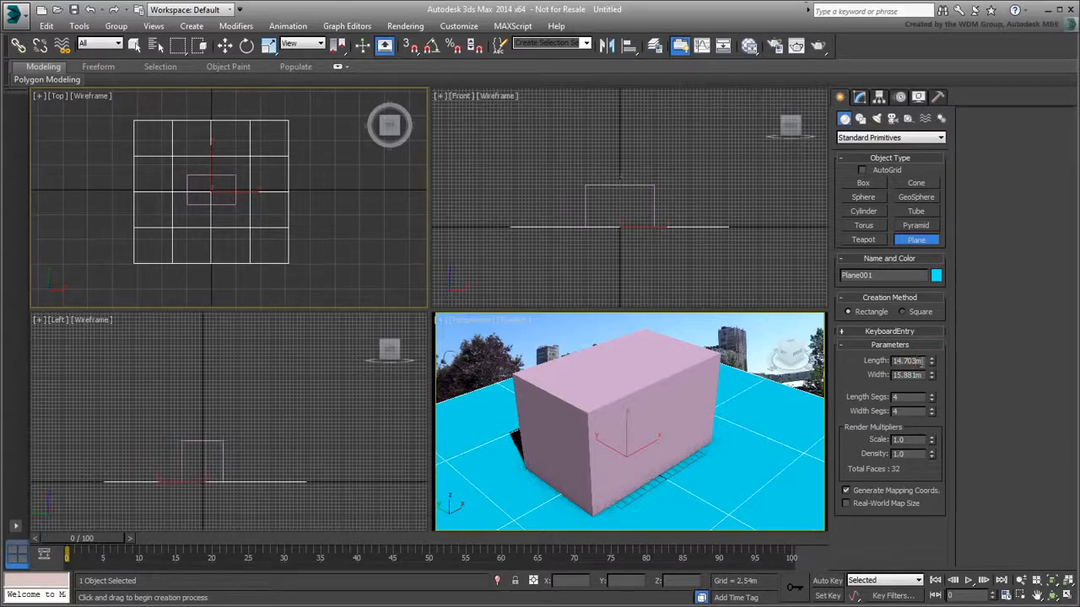
left_click_drag(922, 361, 871, 360)
type("12")
key("Tab")
type("12")
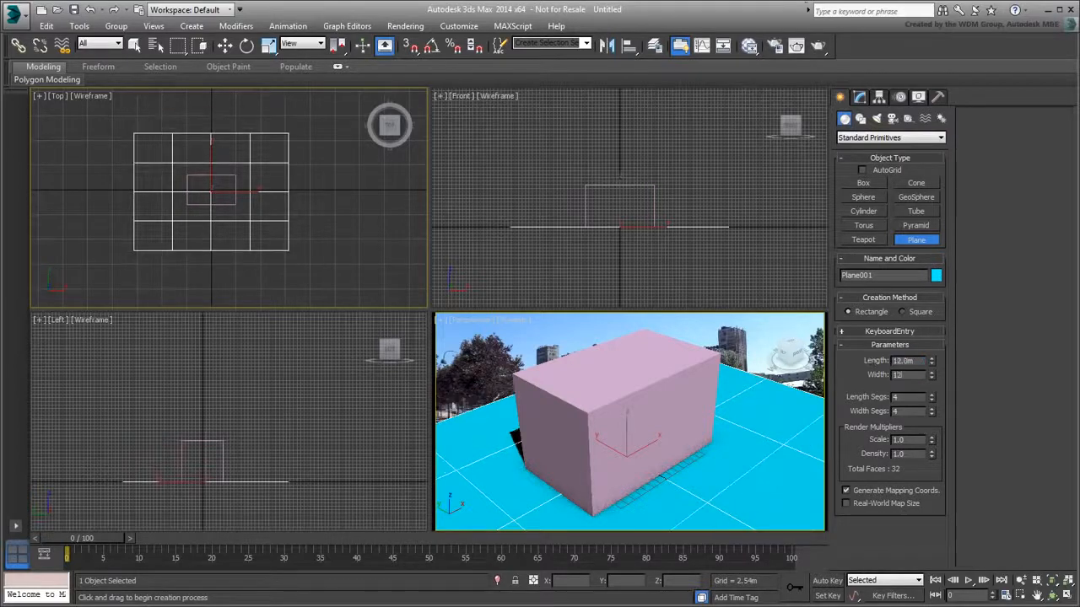
key("Return")
Move the ground plane to the world origin by zeroing its X and Y position
key("w")
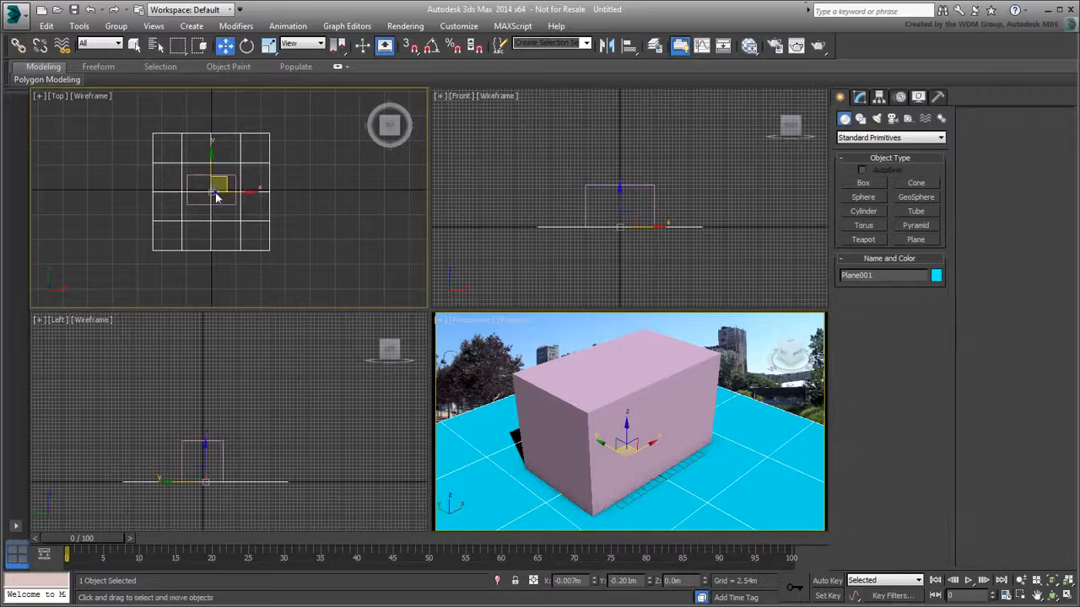
right_click(594, 580)
right_click(649, 581)
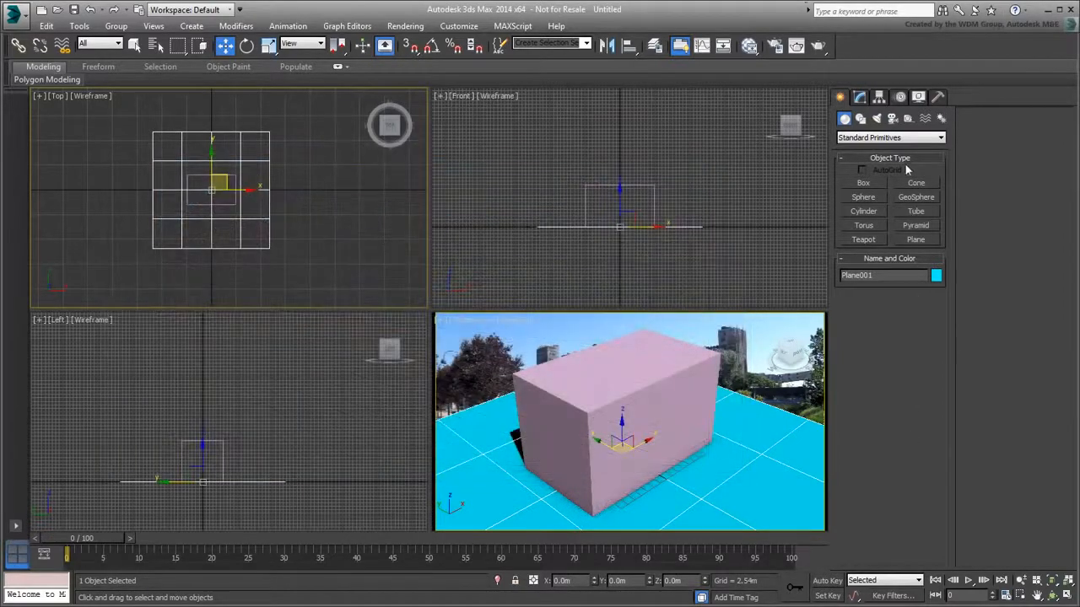
Place a target camera in the Top view, outside the plane's lower-right corner and aimed at the box, with a target distance of about 14 m
left_click(893, 119)
left_click(863, 183)
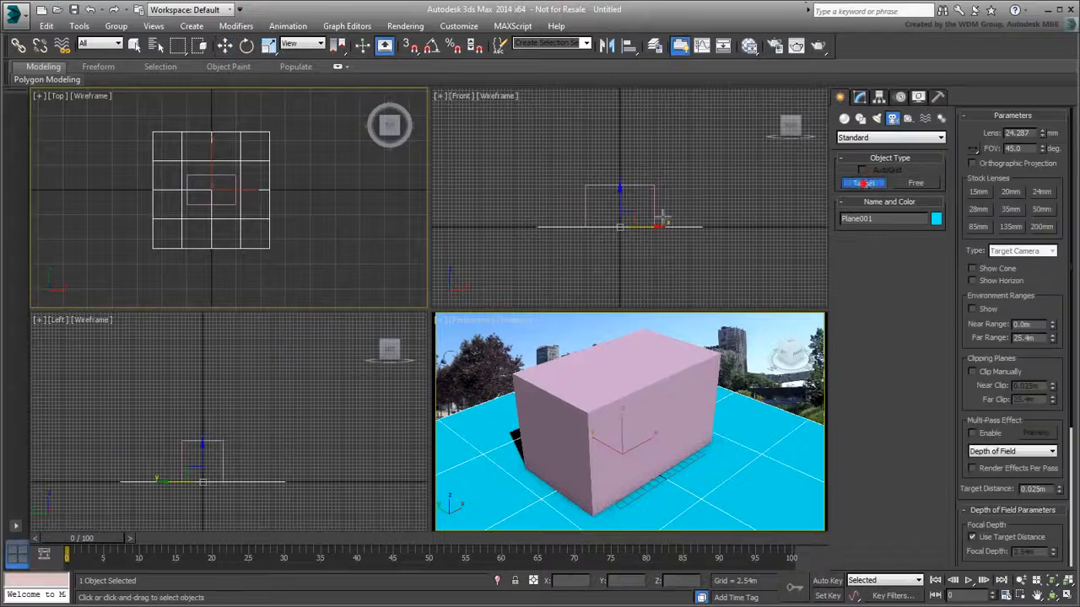
left_click_drag(325, 262, 206, 196)
Switch the Perspective viewport to look through Camera001
right_click(561, 389)
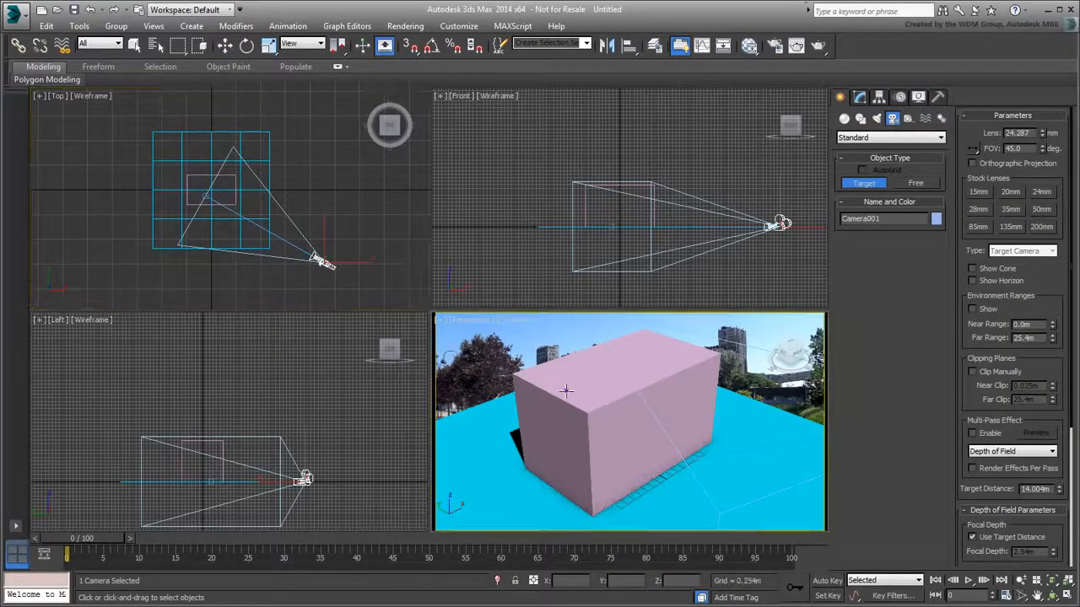
left_click(473, 321)
left_click(519, 337)
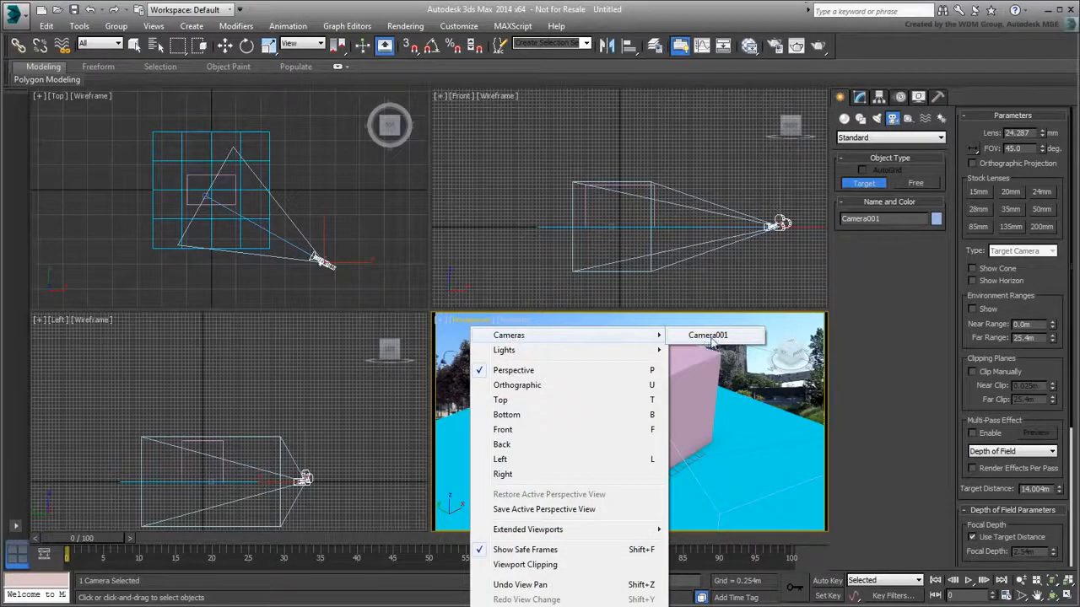
left_click(706, 338)
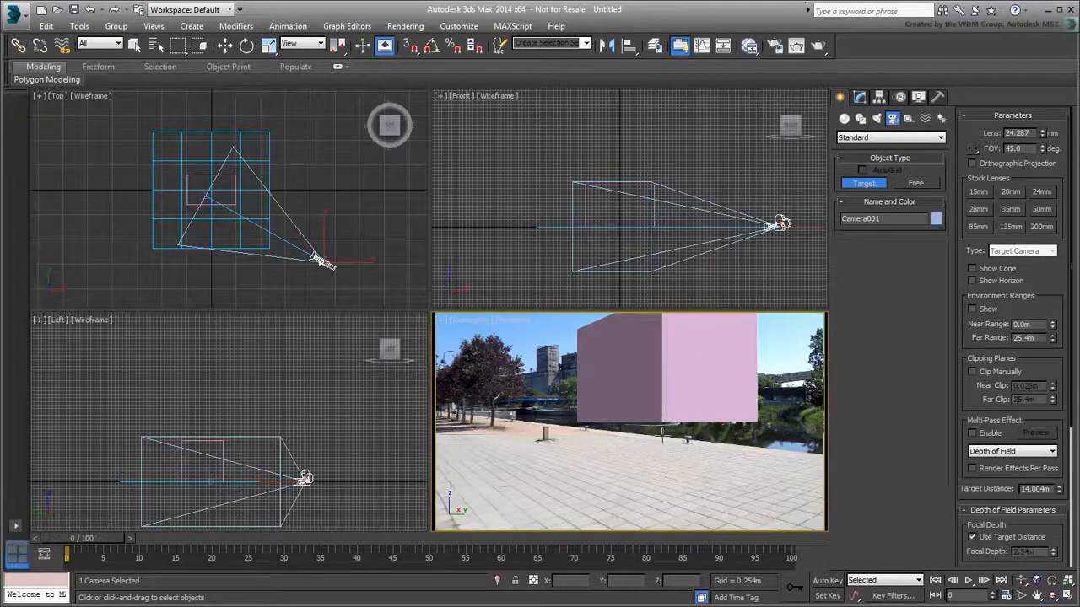
Roughly frame the box against the paved ground by moving the camera to about X 11.46 m, Y -7.84 m, Z 1.76 m
middle_click_drag(663, 419, 645, 460)
right_click(782, 237)
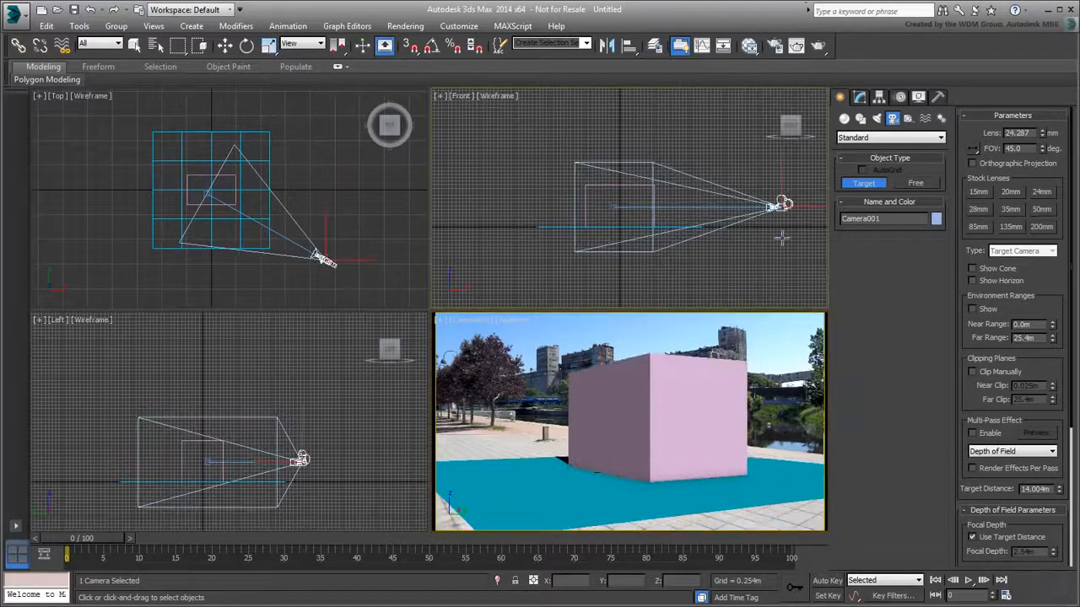
key("w")
left_click_drag(781, 178, 785, 172)
right_click(273, 244)
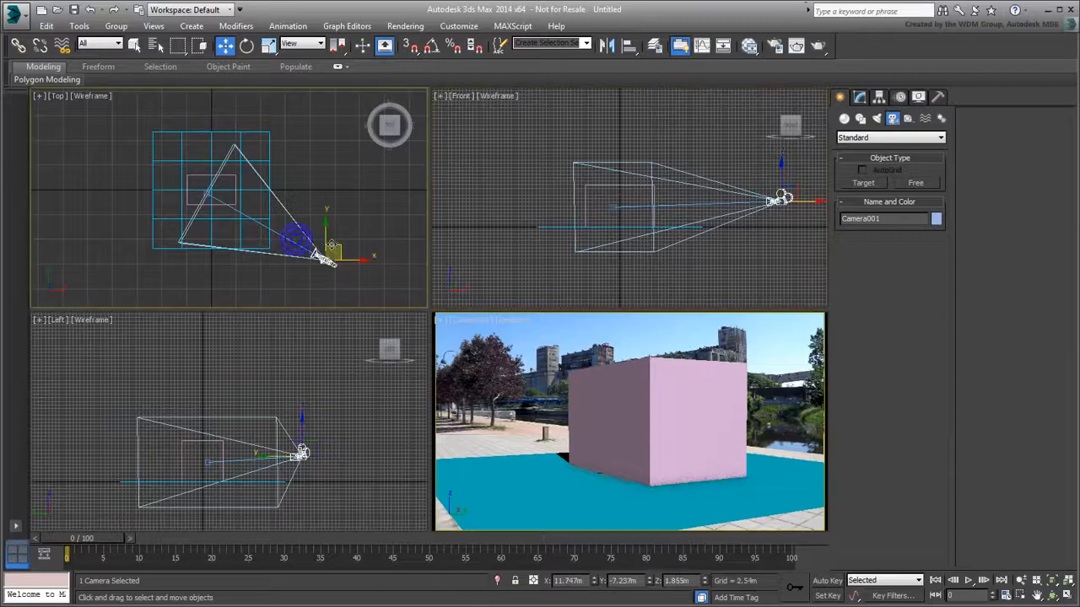
left_click_drag(336, 247, 335, 253)
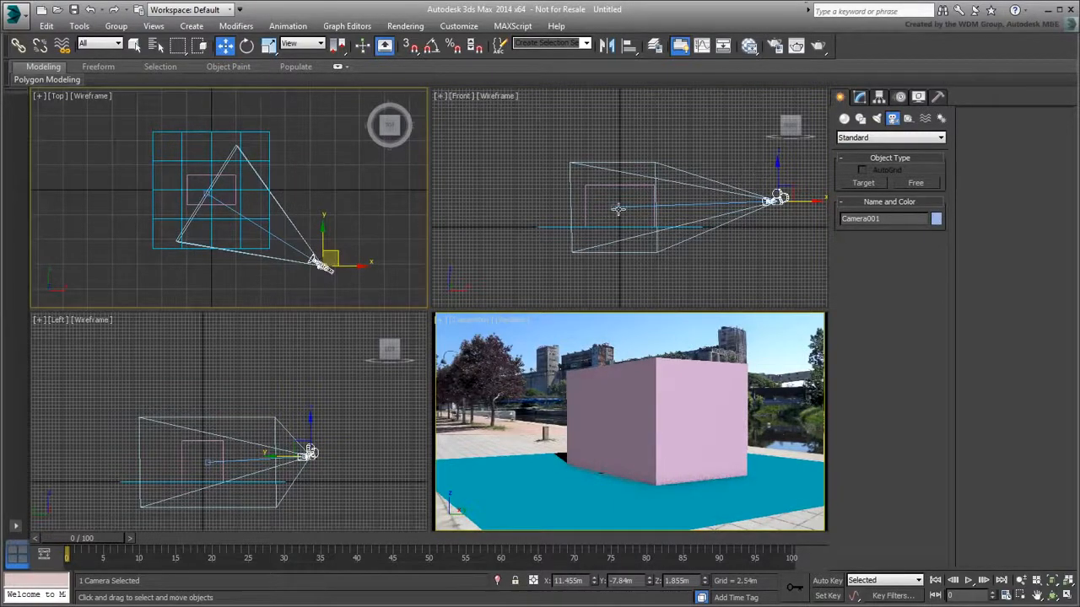
left_click_drag(615, 208, 614, 208)
left_click(778, 200)
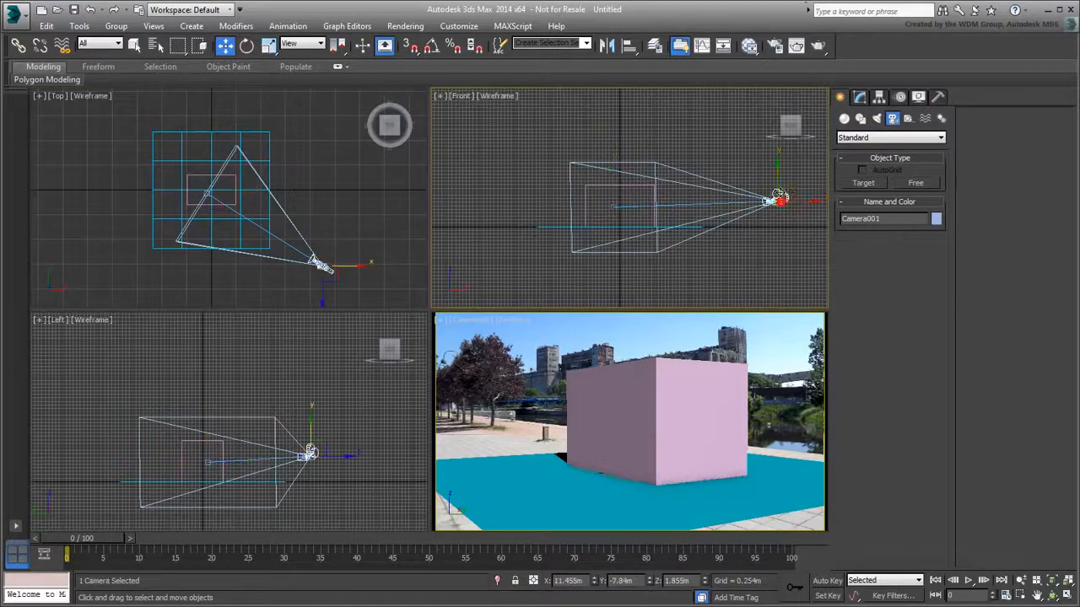
left_click_drag(778, 169, 773, 211)
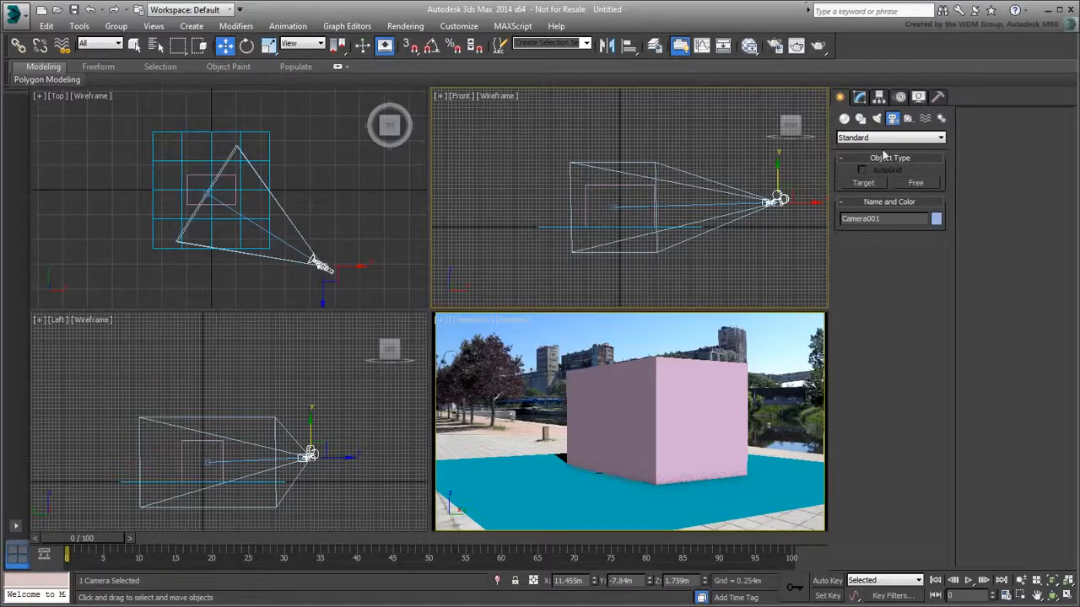
Change Camera001's type to Free Camera
left_click(859, 98)
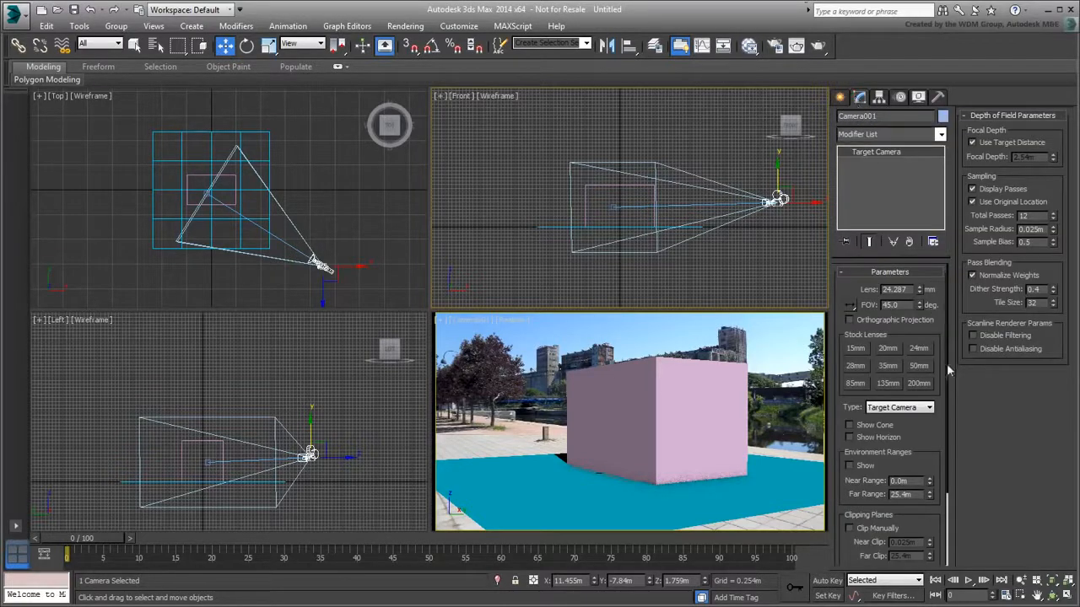
left_click(929, 409)
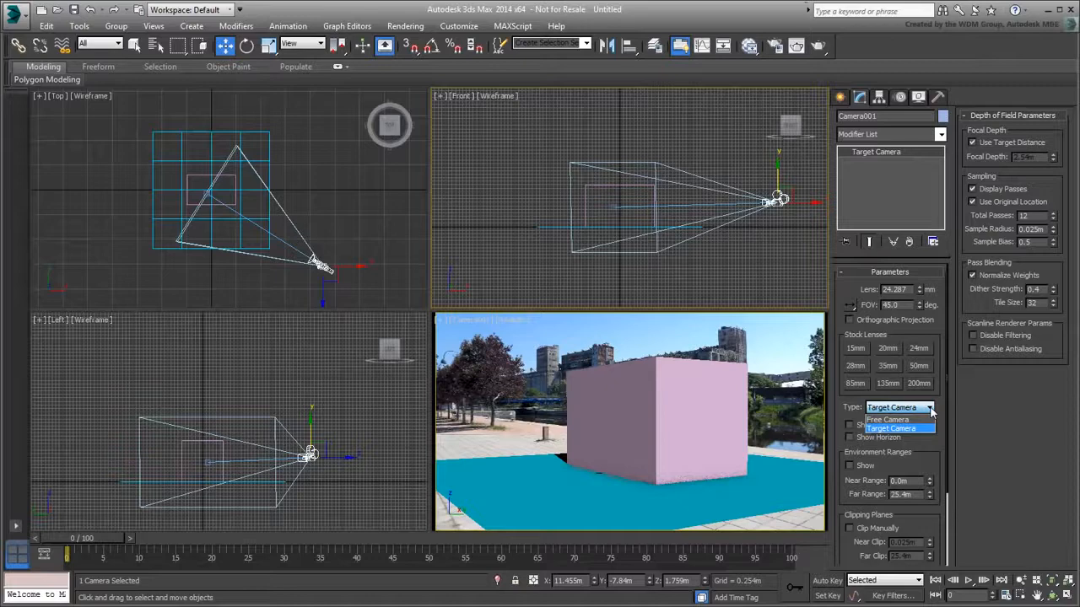
left_click(894, 419)
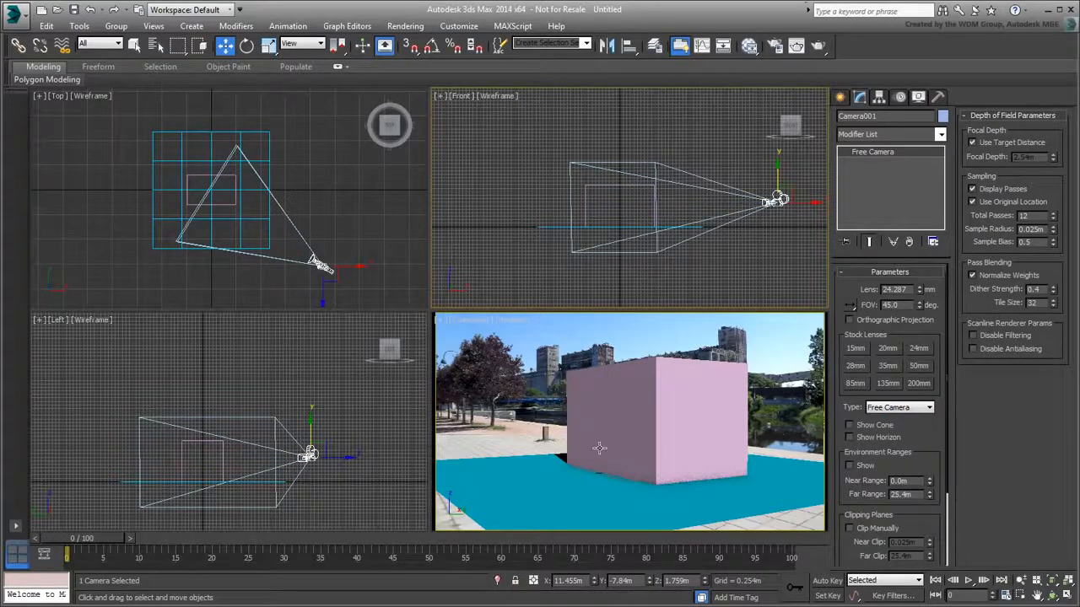
Maximize the camera viewport and show the XYZ vanishing lines of the Perspective Match utility
left_click(557, 457)
key("alt+w")
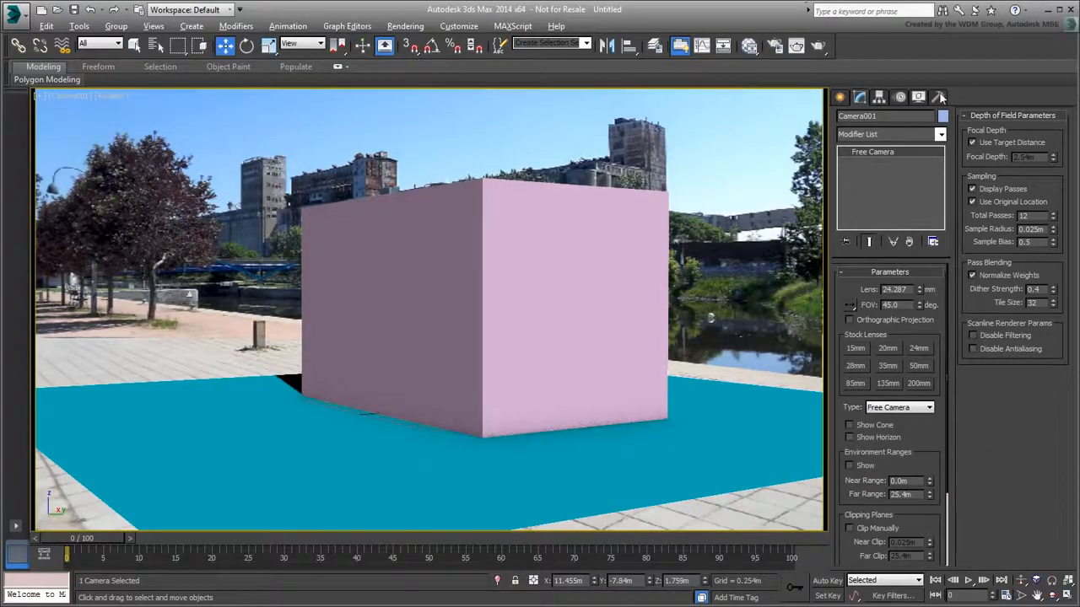
left_click(940, 98)
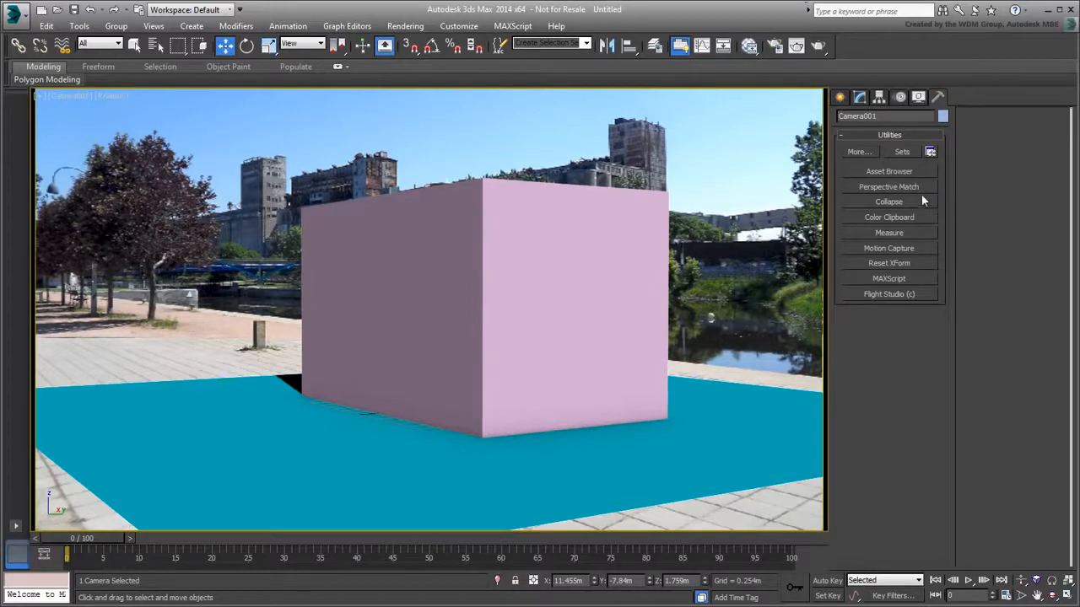
left_click(900, 189)
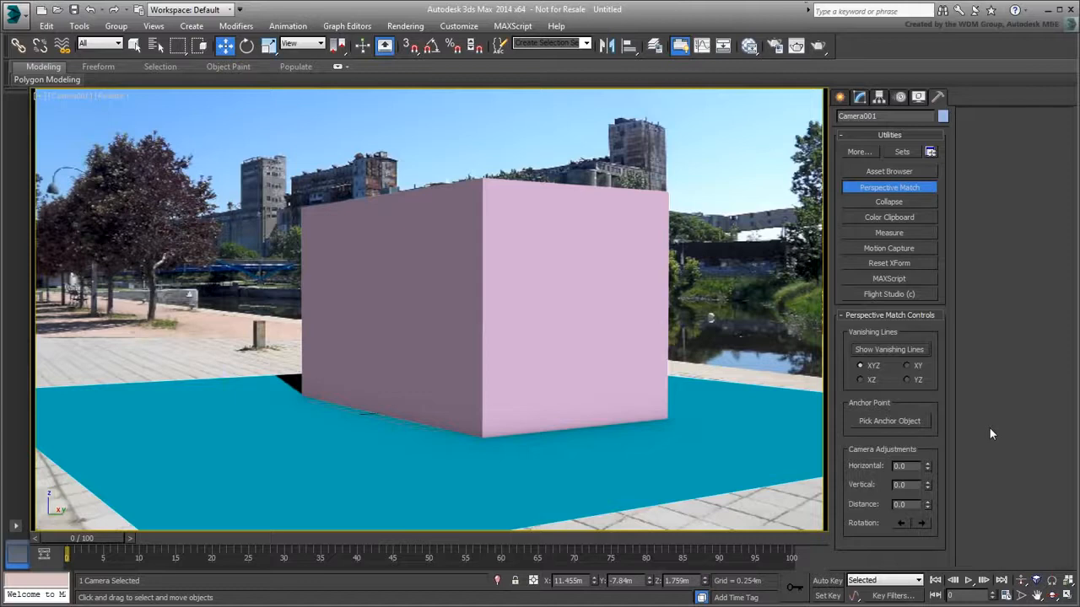
left_click(892, 349)
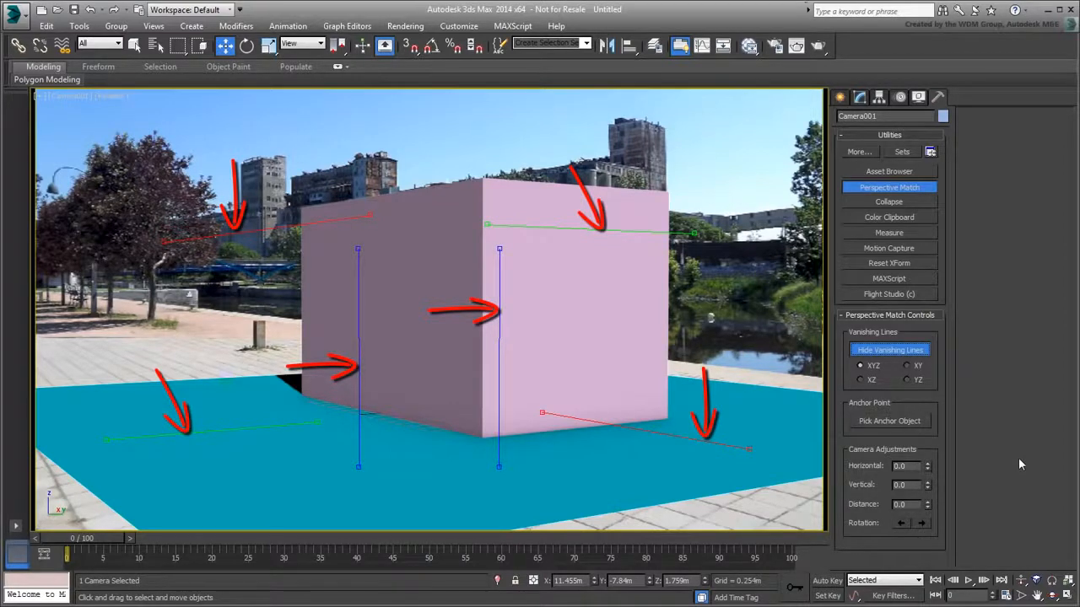
Align one green vanishing line with the silo building's roofline and the other with a joint in the foreground paving
left_click_drag(575, 232, 566, 171)
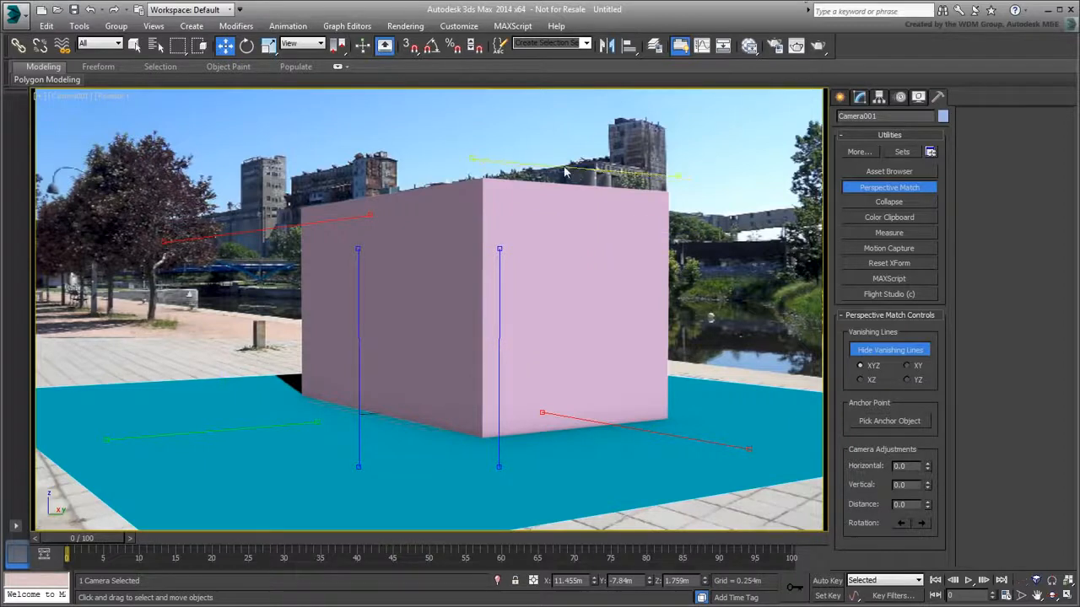
left_click_drag(472, 159, 503, 151)
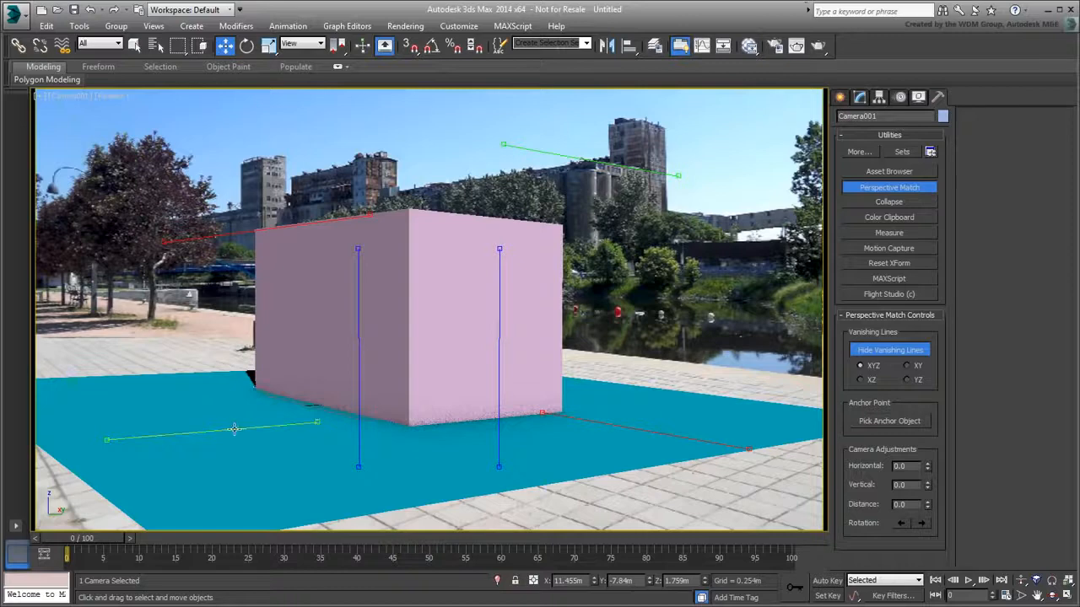
left_click_drag(238, 429, 550, 461)
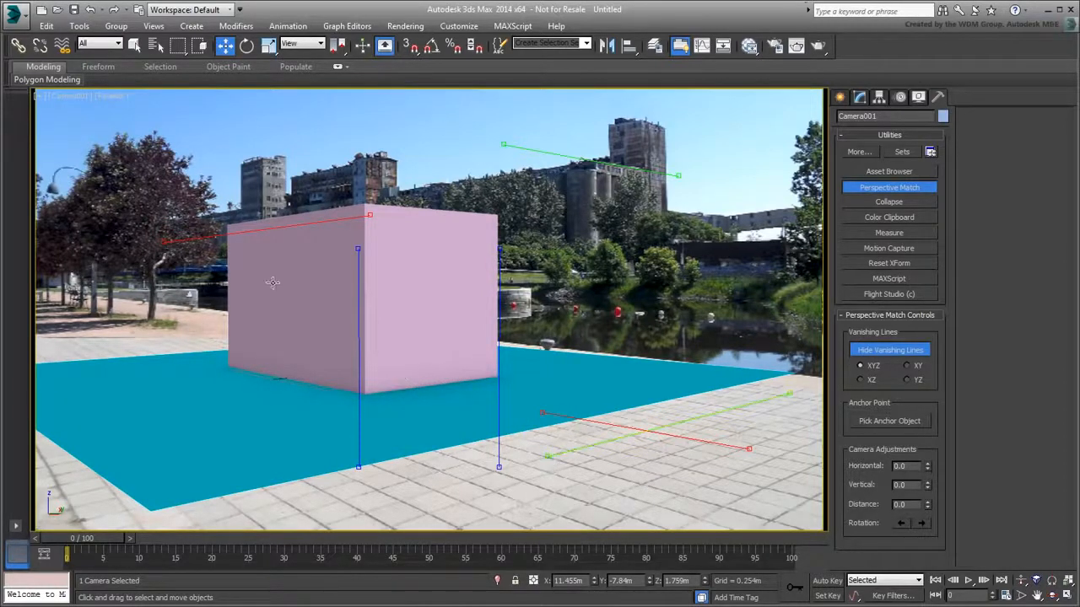
Align one red vanishing line with a receding paving joint and the other with the quay edge along the canal, checking in wireframe
left_click_drag(228, 236, 138, 375)
key("F3")
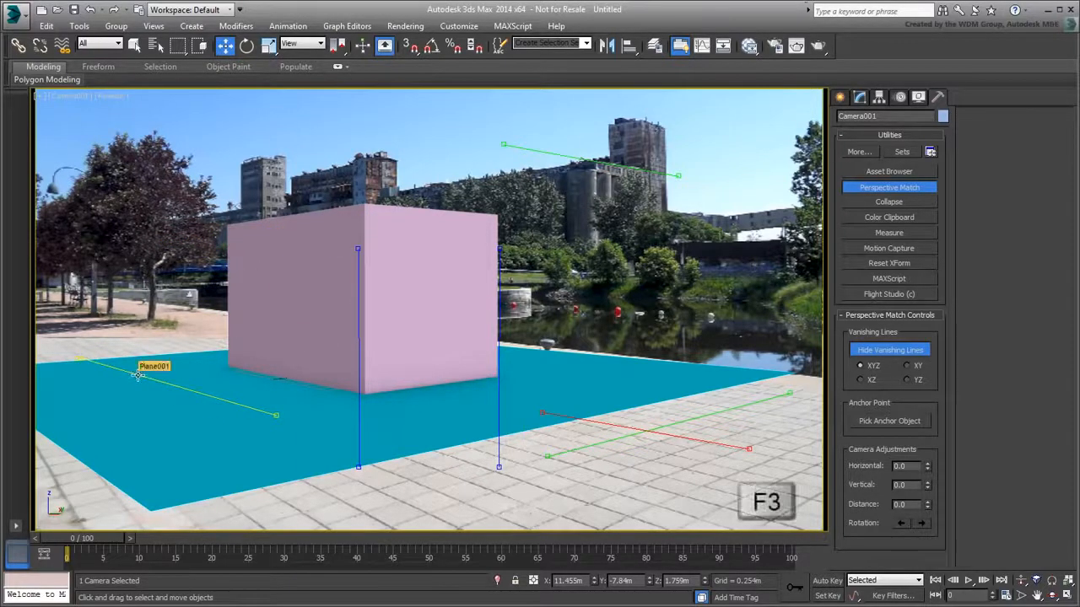
key("F3")
left_click_drag(275, 415, 283, 477)
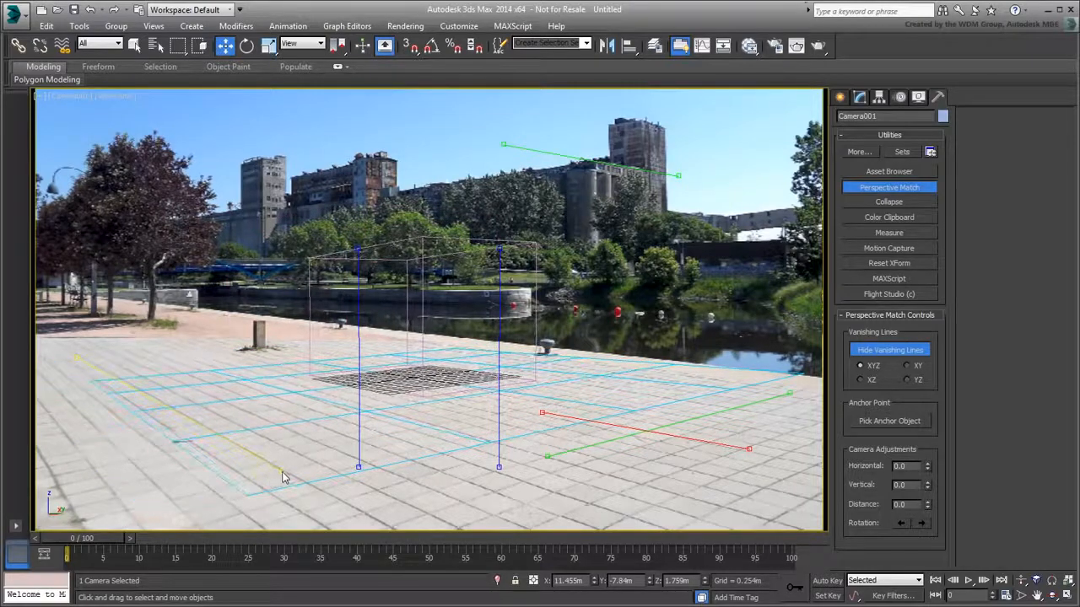
key("F3")
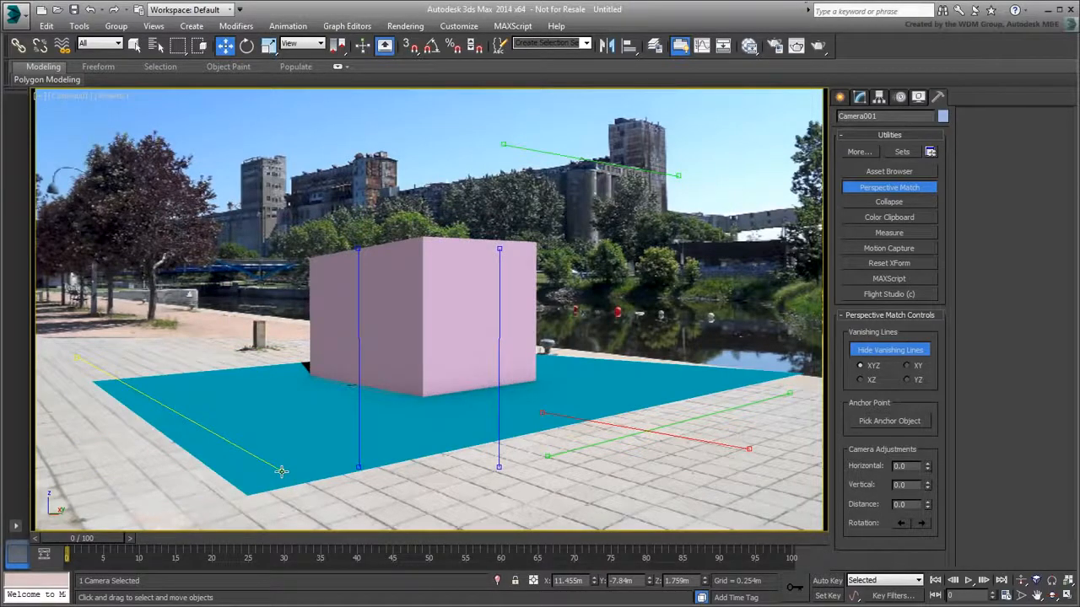
key("F3")
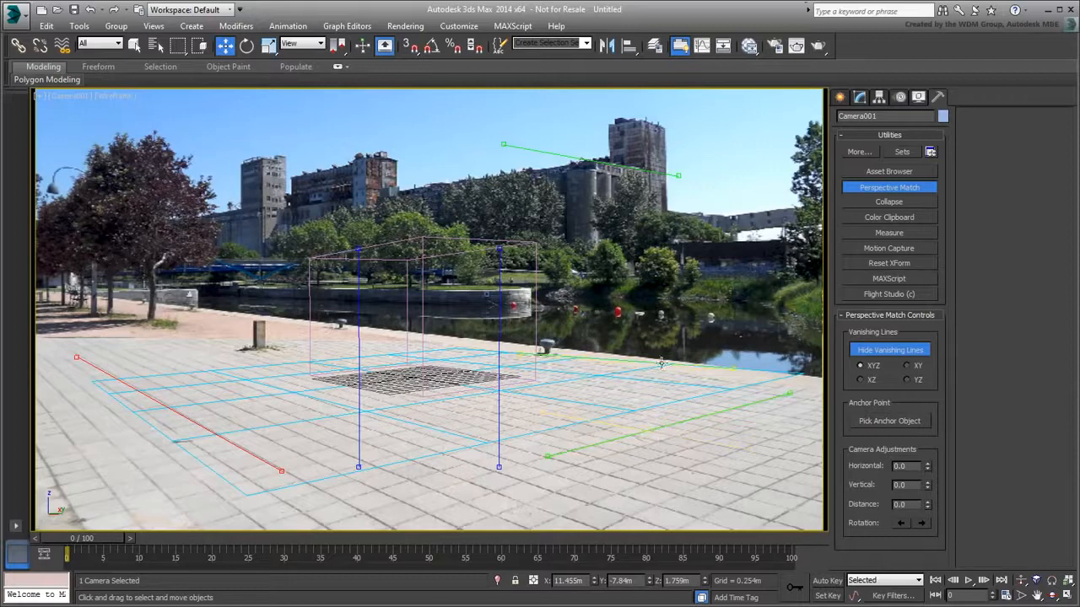
left_click_drag(543, 358, 194, 321)
Align the two blue vertical vanishing lines with the edges of the two background towers and compare the fit in wireframe and shaded display
left_click_drag(359, 422, 264, 213)
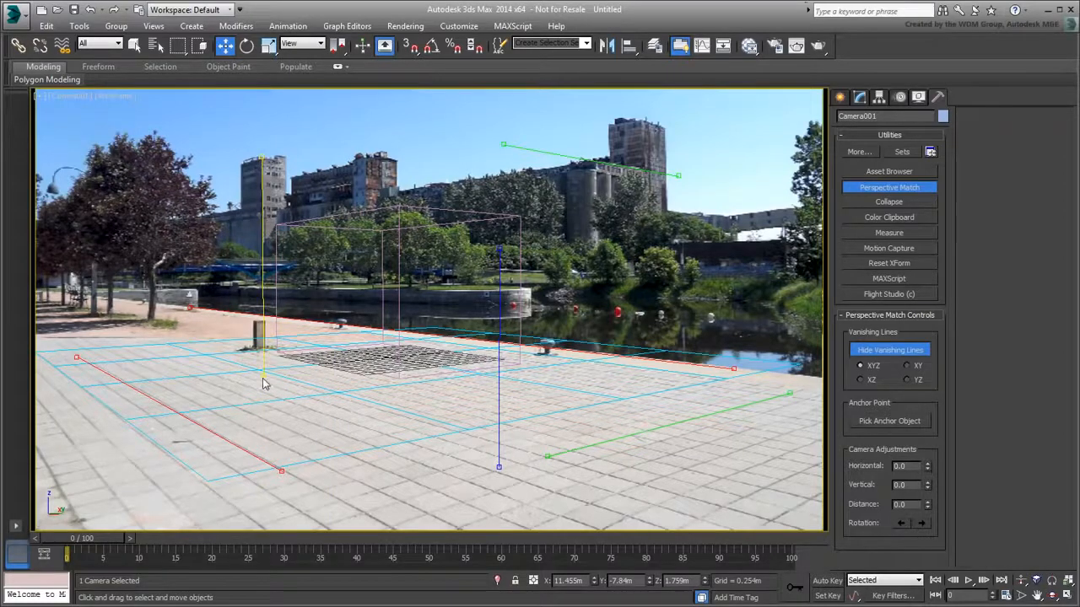
left_click_drag(263, 375, 265, 380)
key("F3")
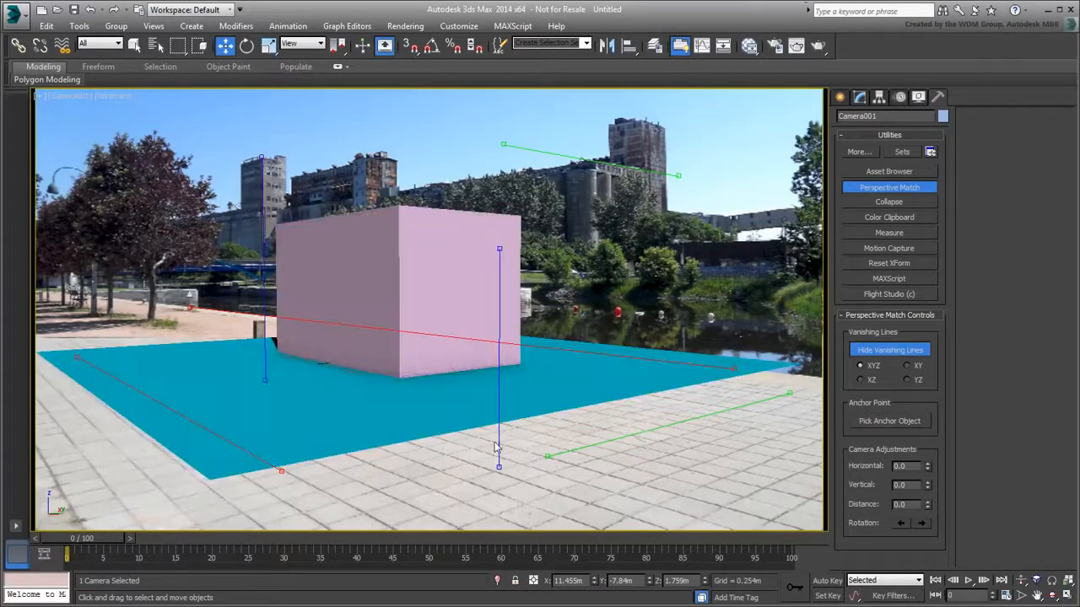
mouse_move(499, 443)
left_mouse_down()
mouse_move(397, 350)
mouse_move(399, 383)
left_mouse_up()
key("F3")
key("F3")
key("F3")
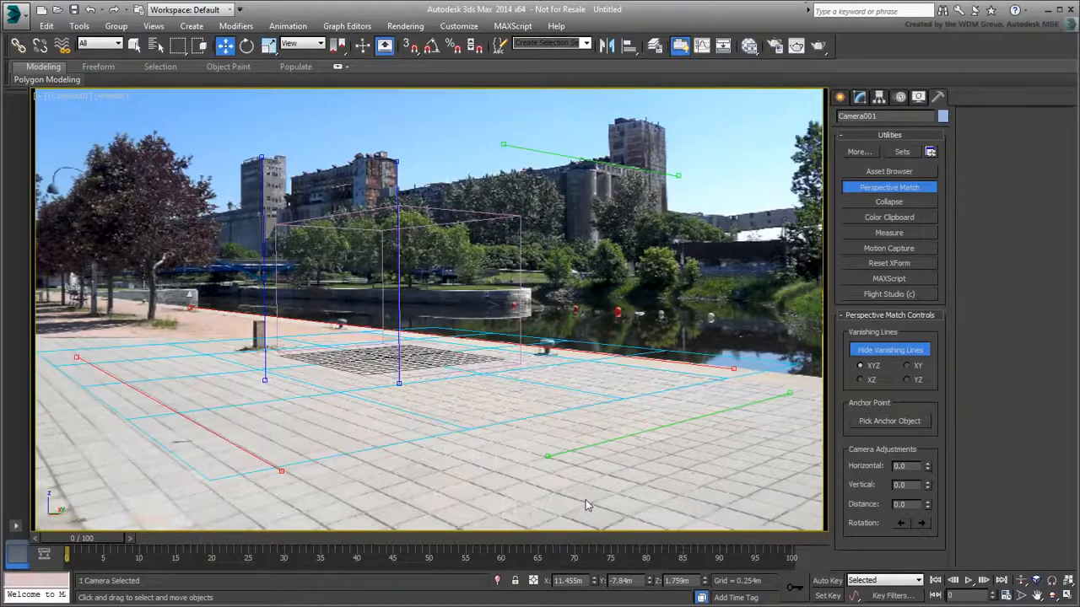
key("F3")
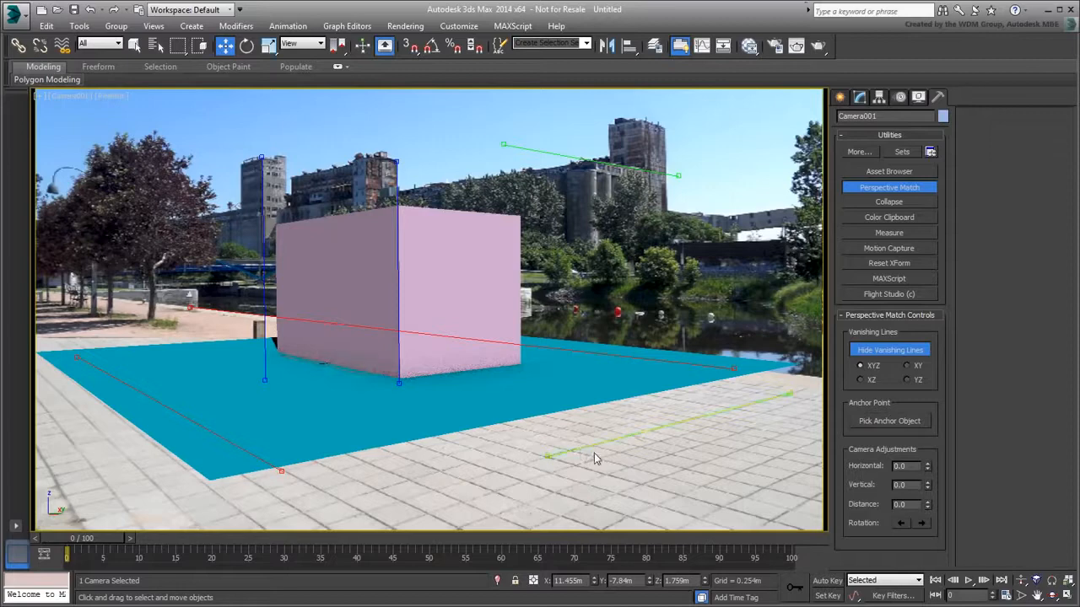
Adjust the camera's horizontal, vertical and distance offsets to place it at about X 8.56 m, Y -5.03 m, Z 1.85 m
left_click_drag(928, 470, 959, 426)
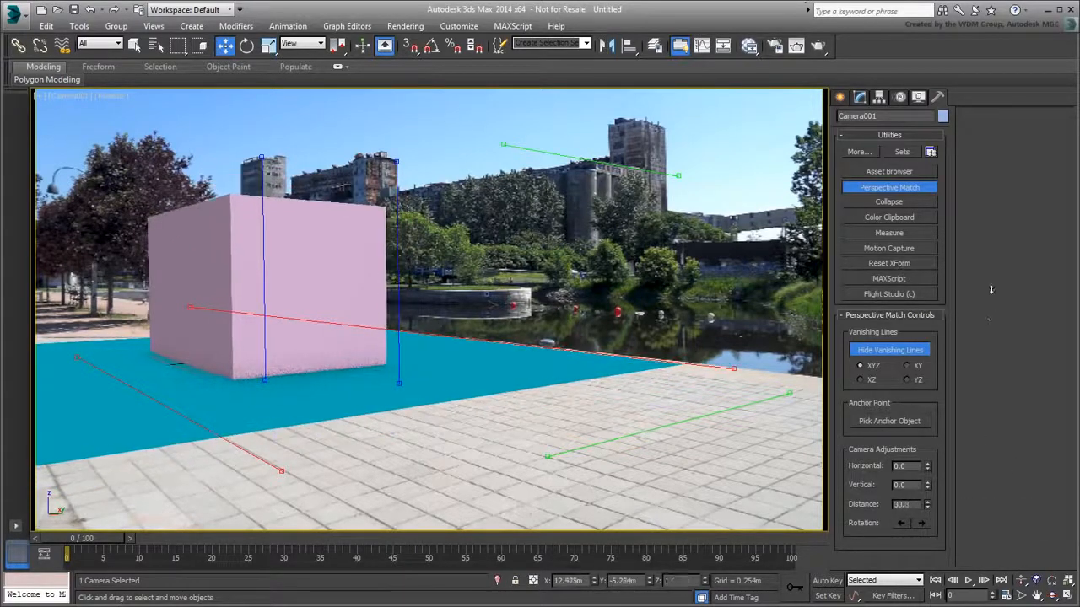
left_click_drag(929, 489, 919, 321)
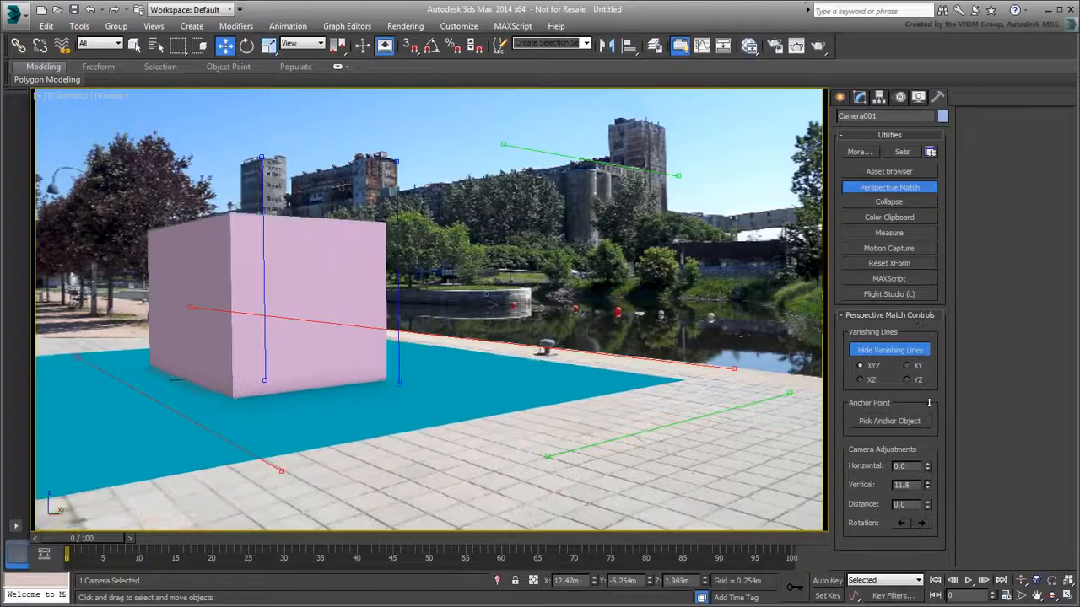
left_click_drag(928, 505, 897, 75)
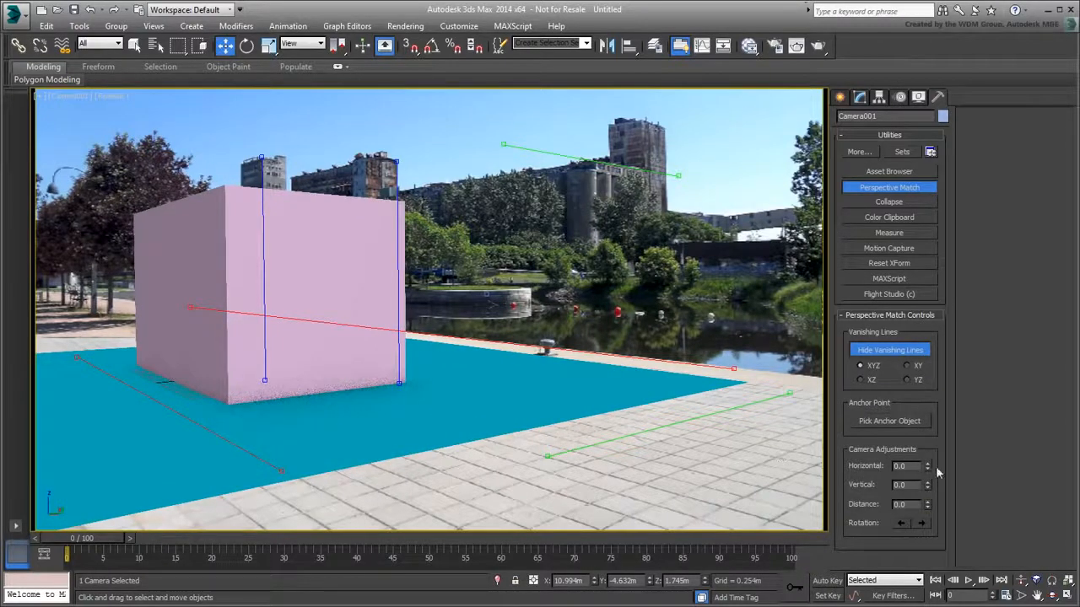
left_click_drag(927, 465, 974, 235)
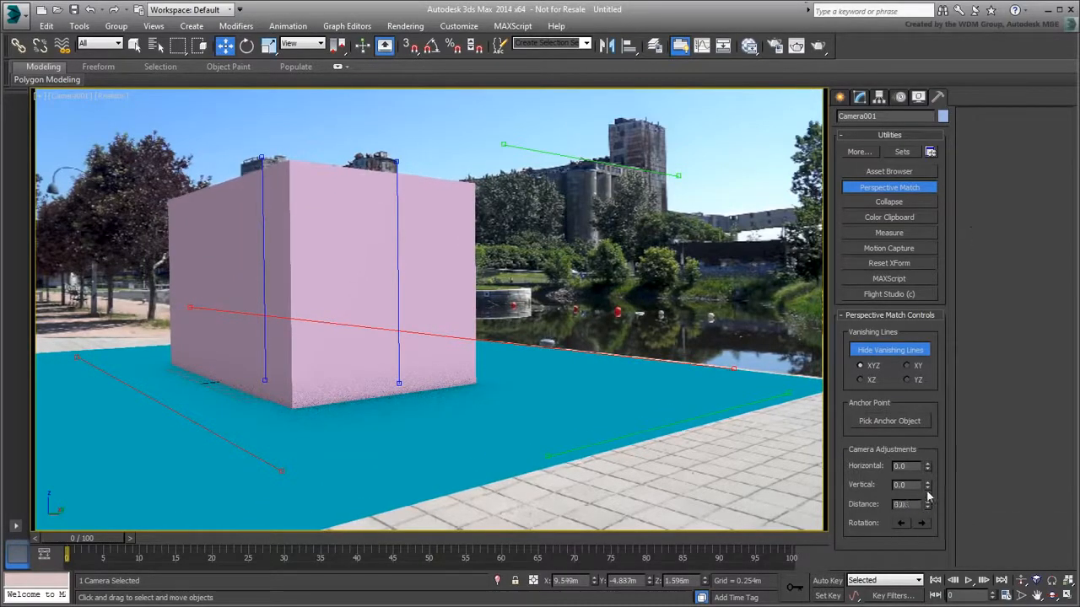
left_click_drag(927, 487, 931, 430)
left_click_drag(927, 503, 905, 318)
left_click_drag(927, 466, 930, 606)
left_click_drag(928, 486, 937, 440)
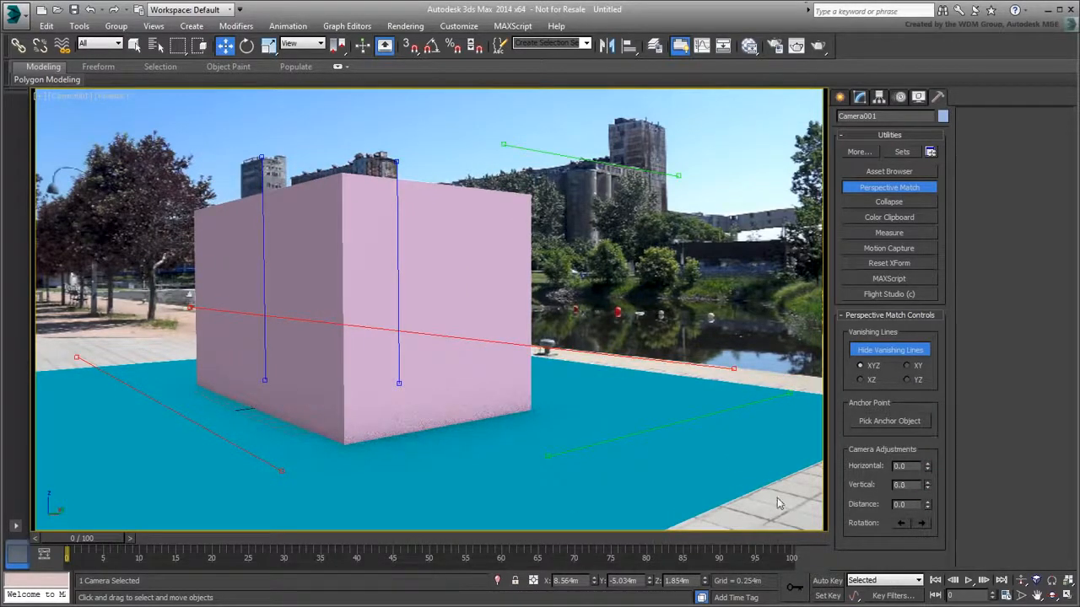
Extend the near end of the foreground green vanishing line farther along its paving joint to refine the match
key("F3")
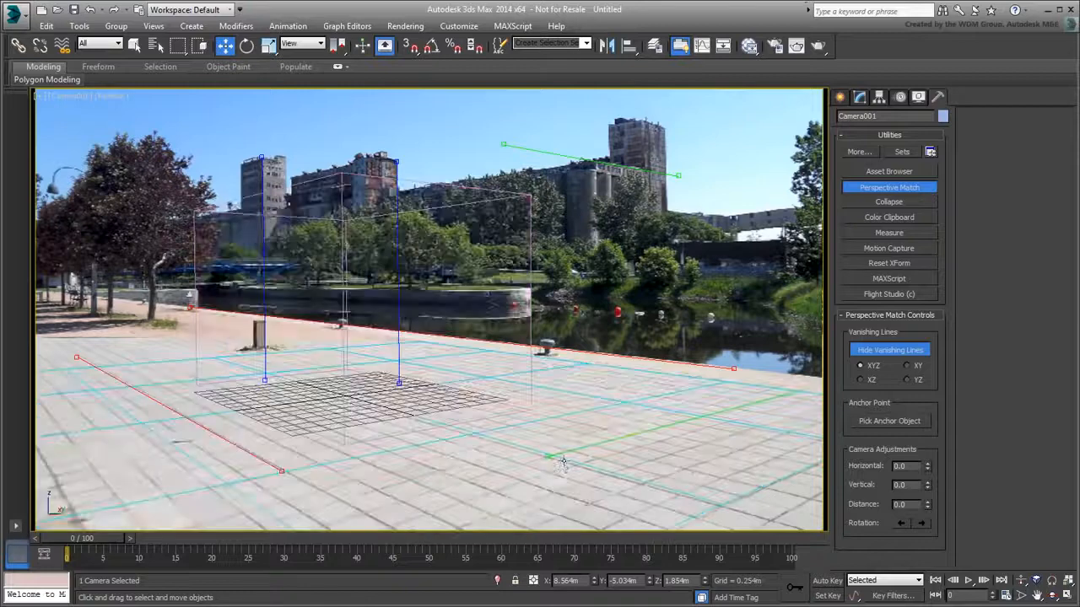
left_click_drag(549, 458, 468, 492)
key("F3")
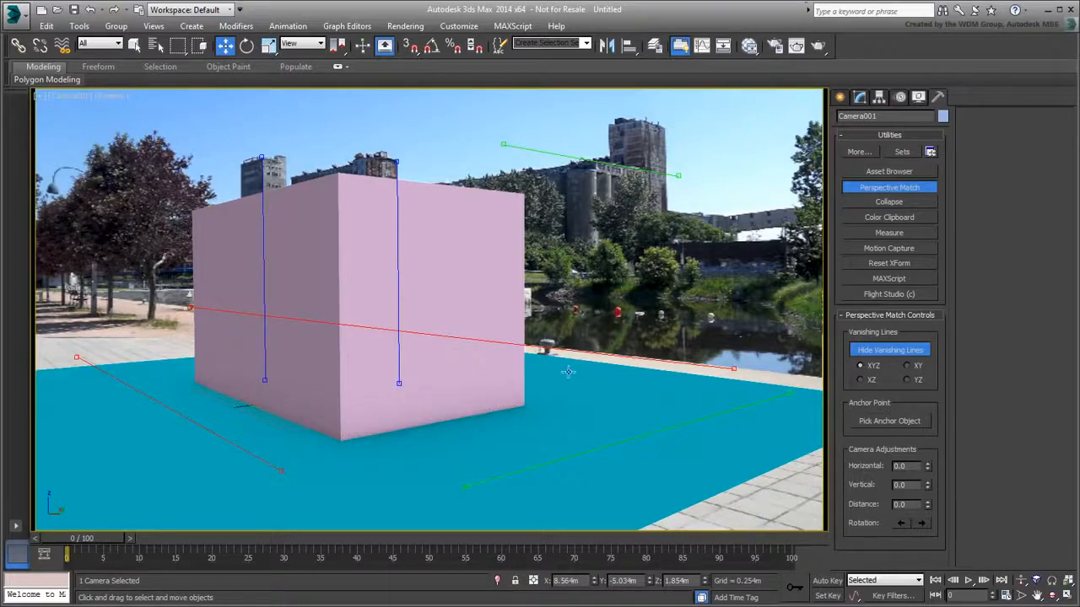
Save the scene as myPerspectiveMatch in the _Assets folder
left_click(23, 19)
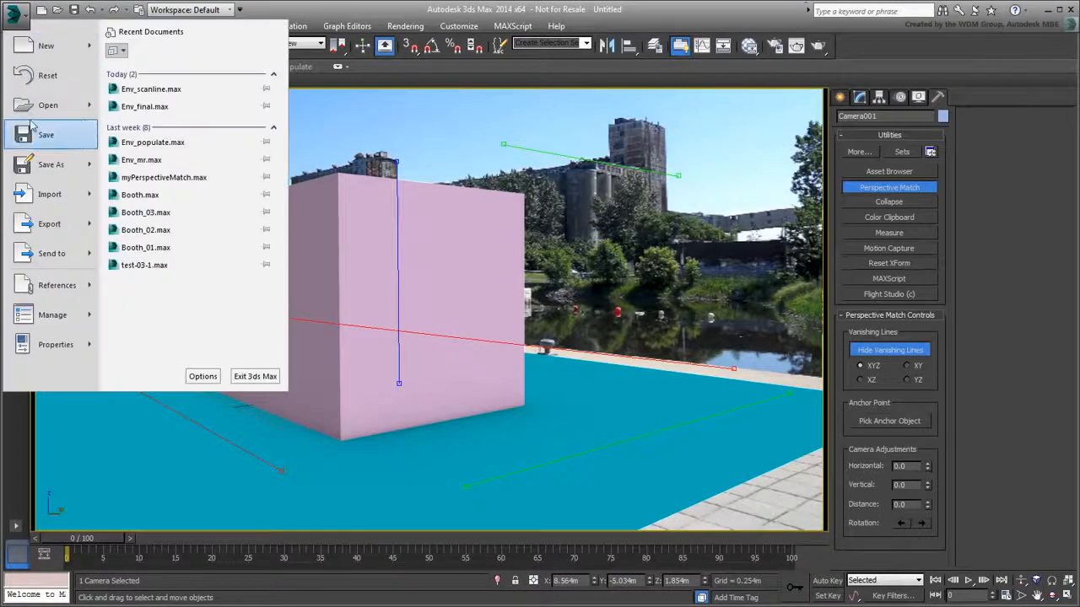
left_click(46, 167)
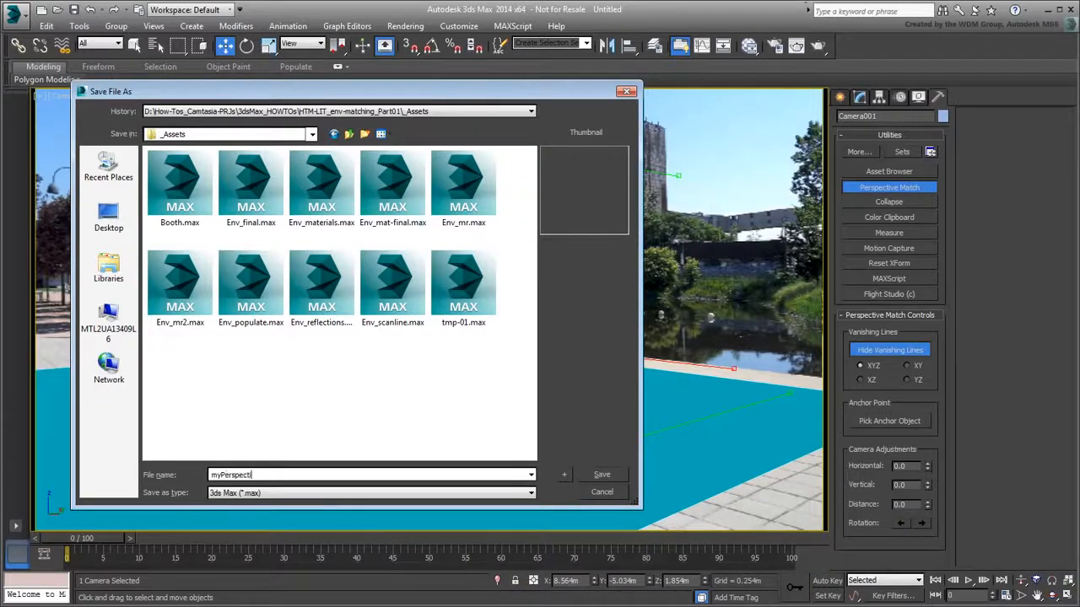
type("Match")
left_click(601, 476)
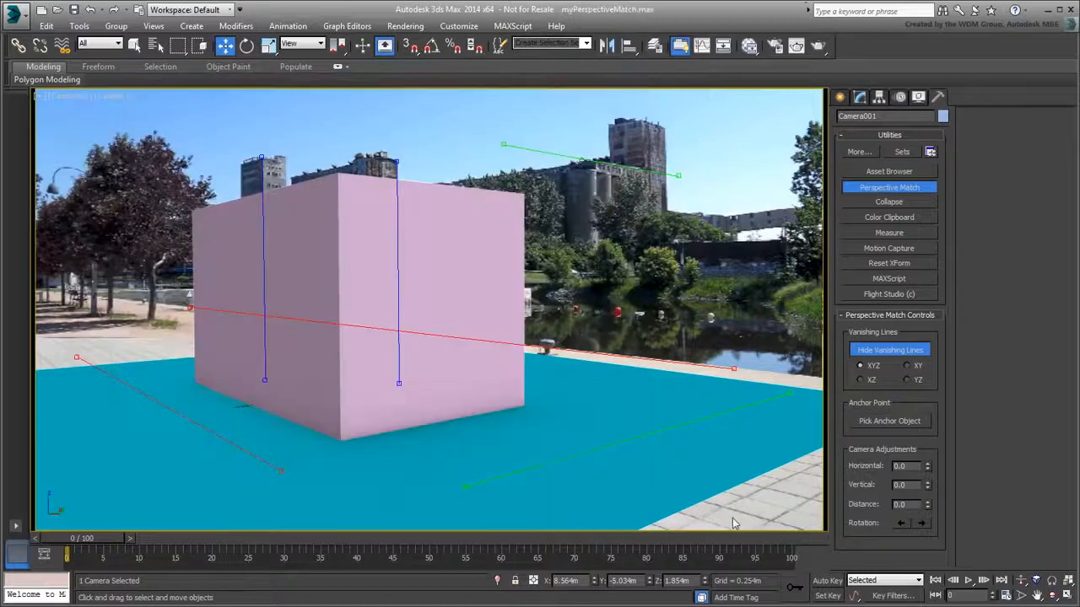
Hide the vanishing lines and delete the pink reference box from the scene
left_click(472, 294)
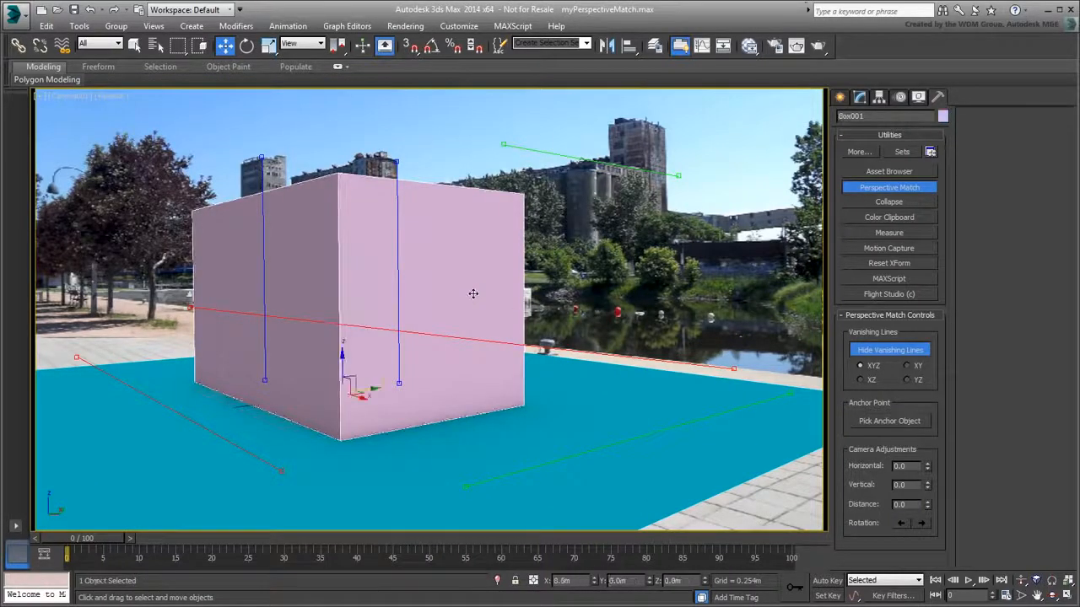
left_click(865, 350)
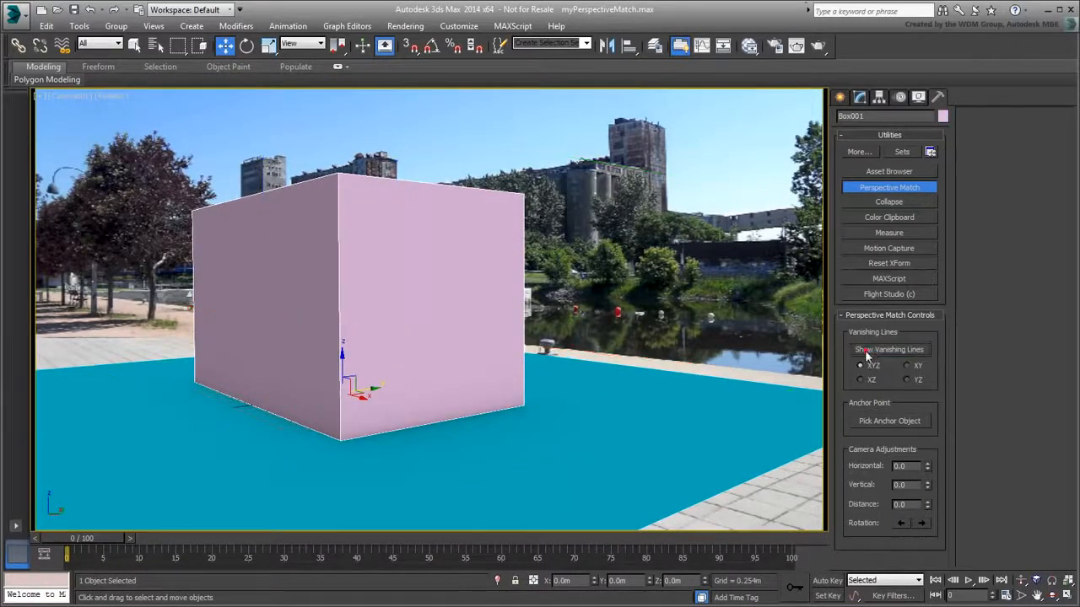
left_click(860, 97)
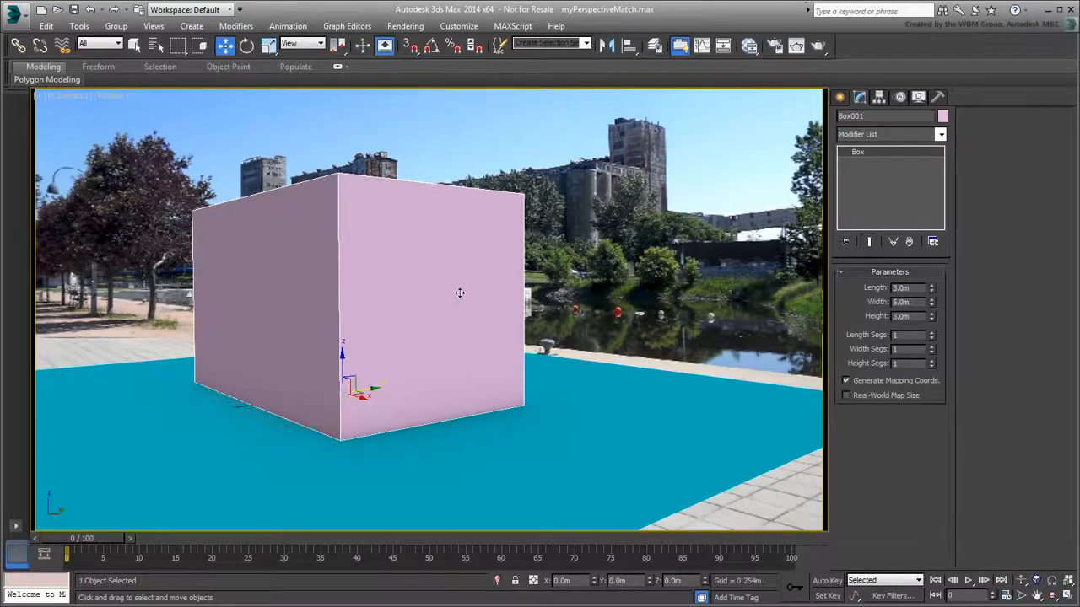
key("Delete")
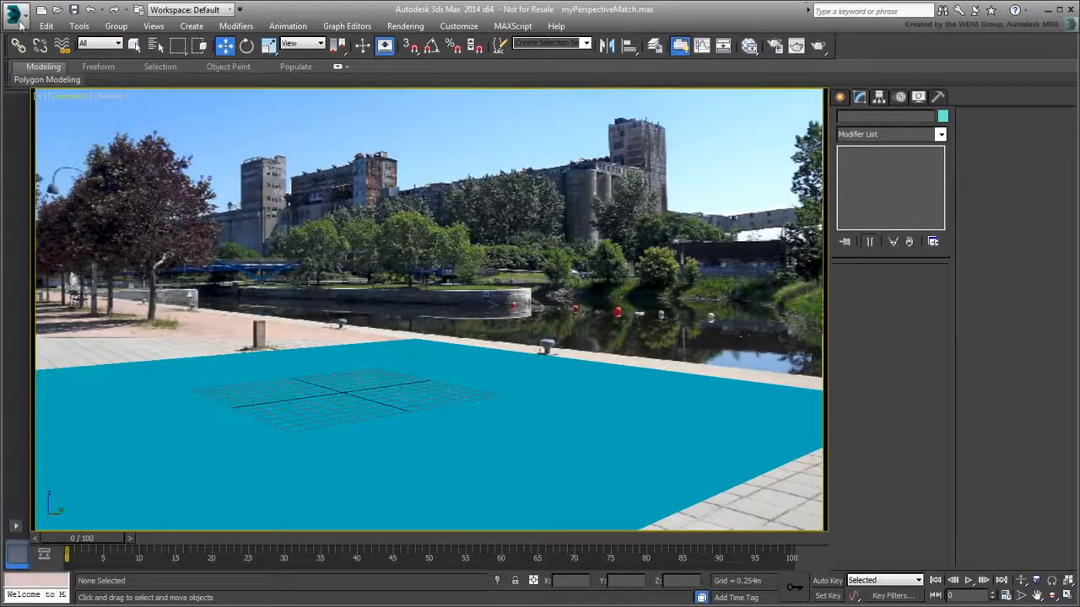
Merge the Booth, Plaques and WWW objects from Booth.max into the scene
left_click(14, 15)
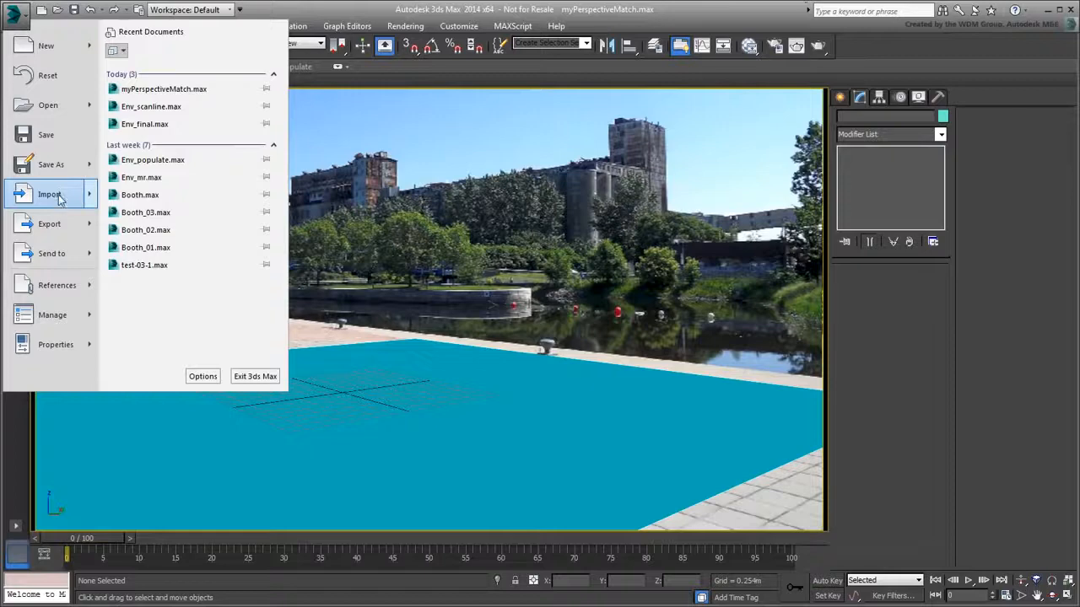
mouse_move(59, 198)
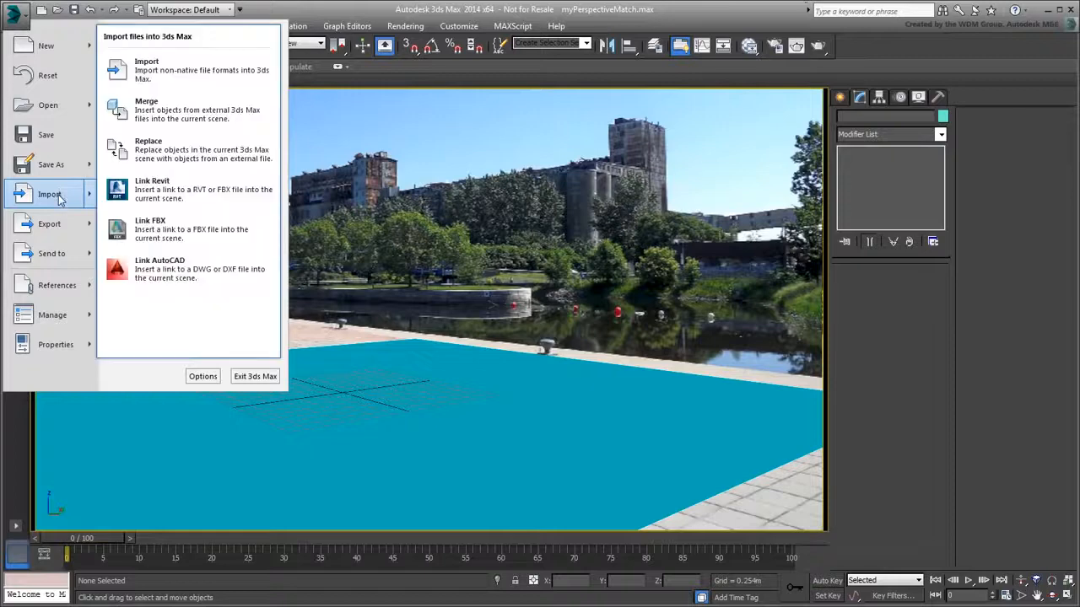
left_click(163, 118)
left_click(187, 202)
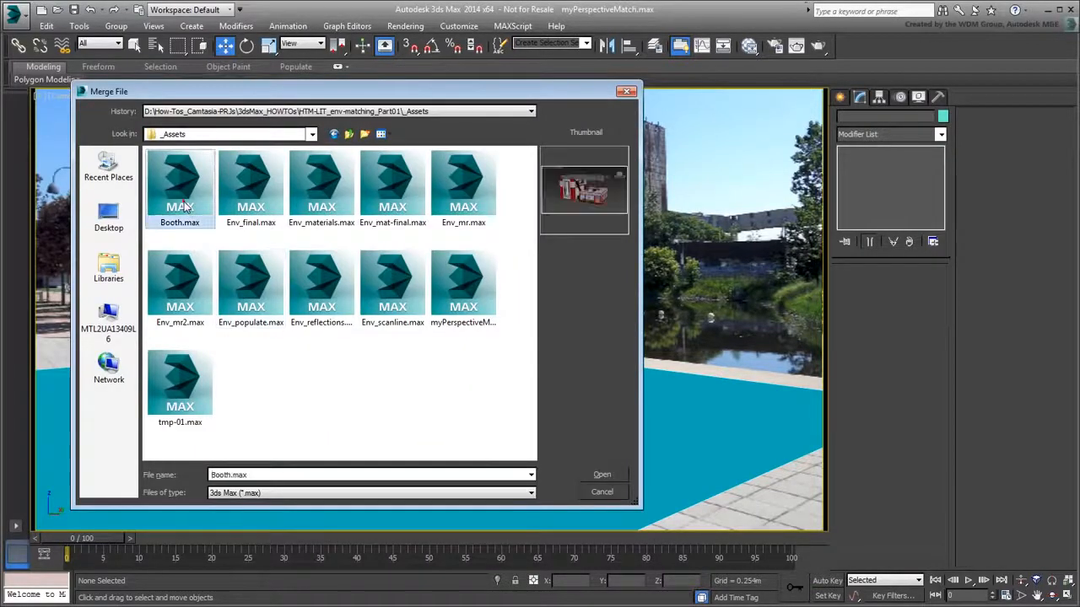
left_click(594, 475)
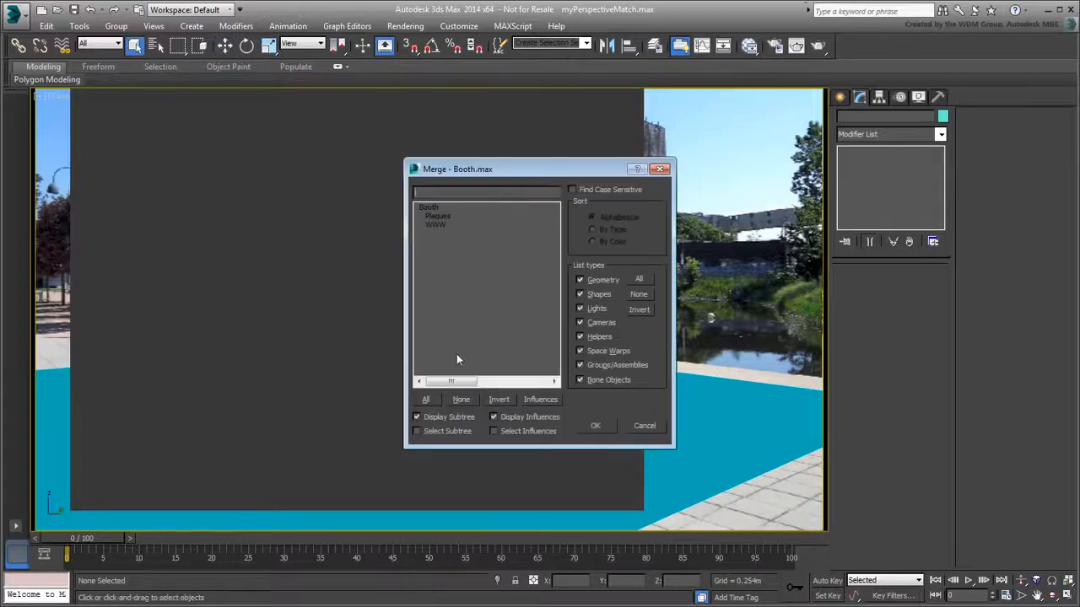
left_click_drag(428, 212, 440, 243)
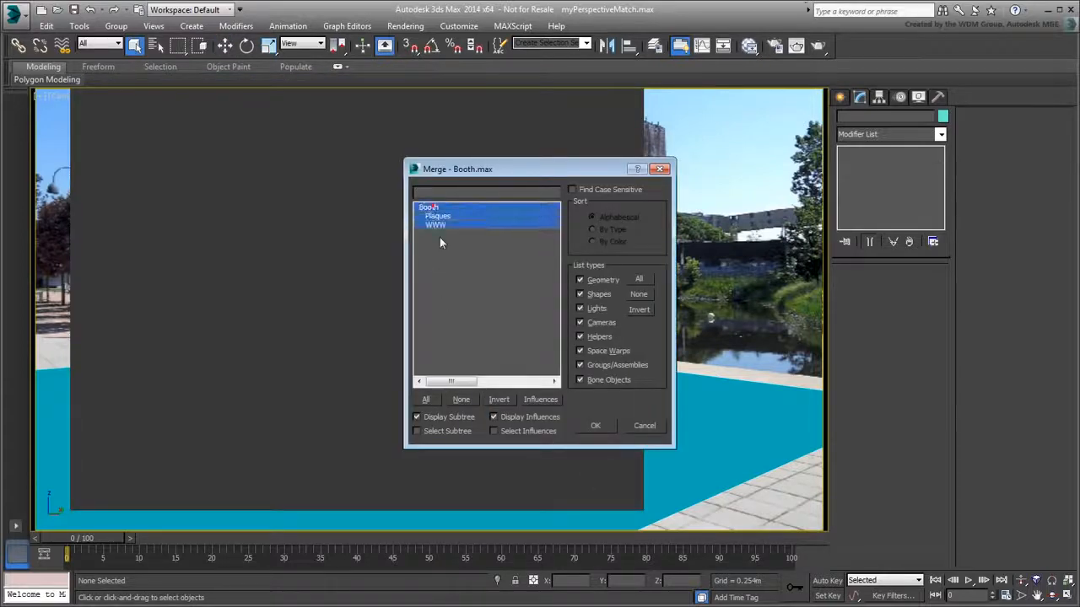
left_click(597, 426)
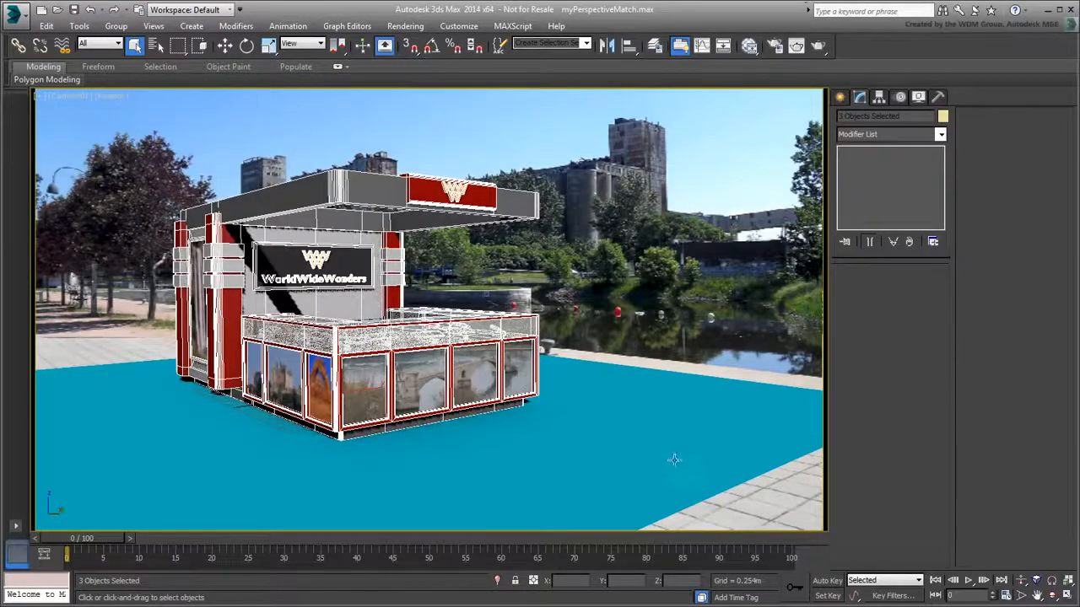
Deselect the merged booth objects and render the Camera001 view
left_click(662, 462)
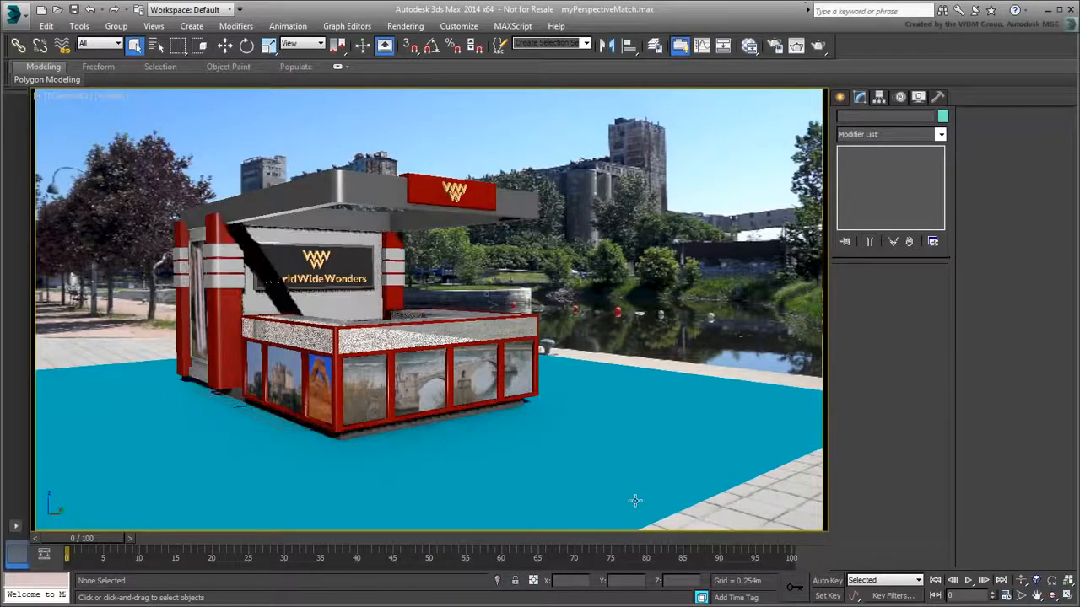
left_click(816, 47)
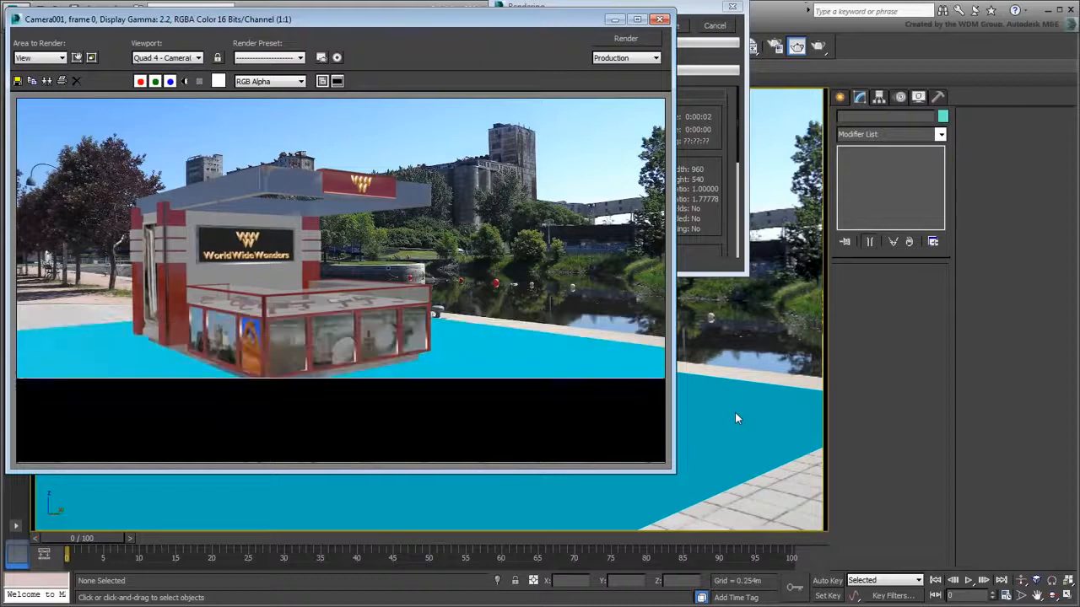